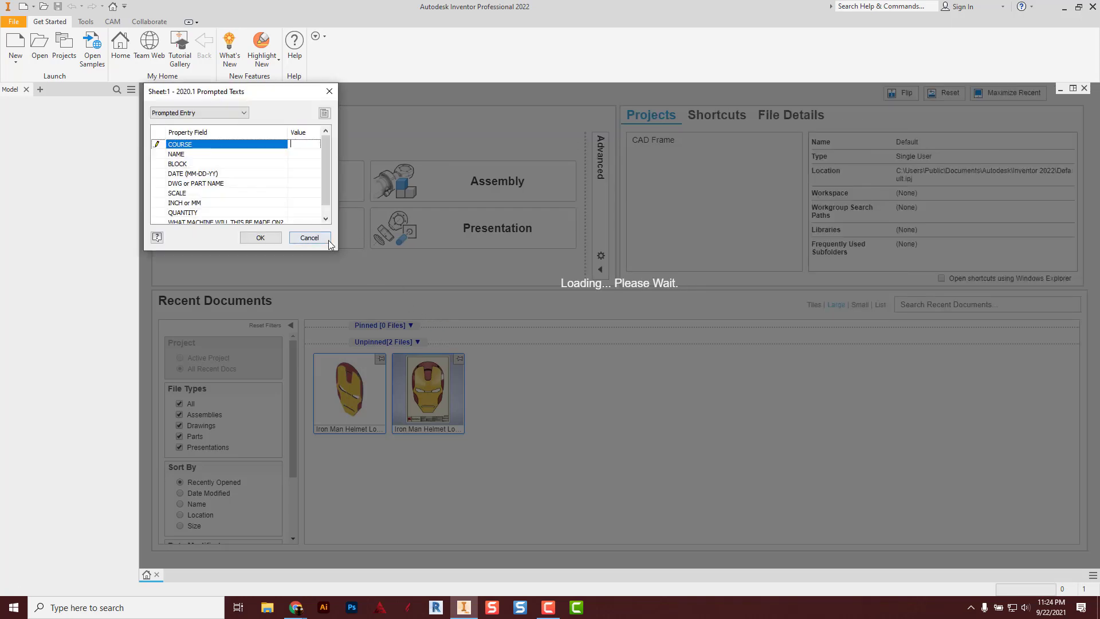
# Step: Fill in the title block's course as CAD, the person's name, and the block as 4
pyautogui.moveTo(336, 250); pyautogui.dragTo(567, 331)
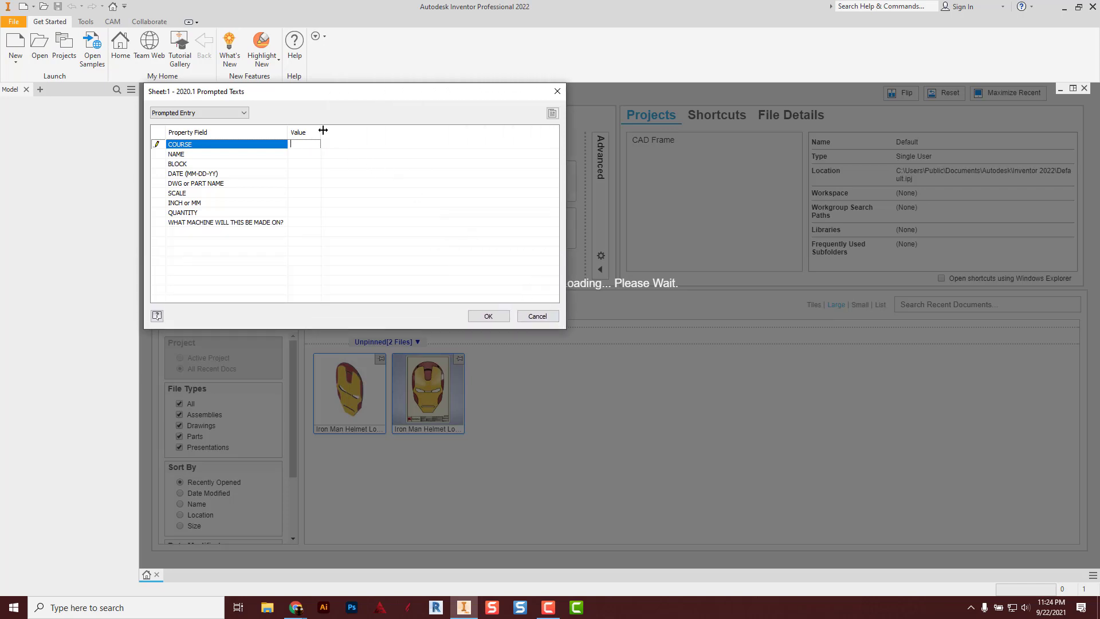
pyautogui.moveTo(322, 131); pyautogui.dragTo(393, 141)
pyautogui.write('AD')
pyautogui.press('Return')
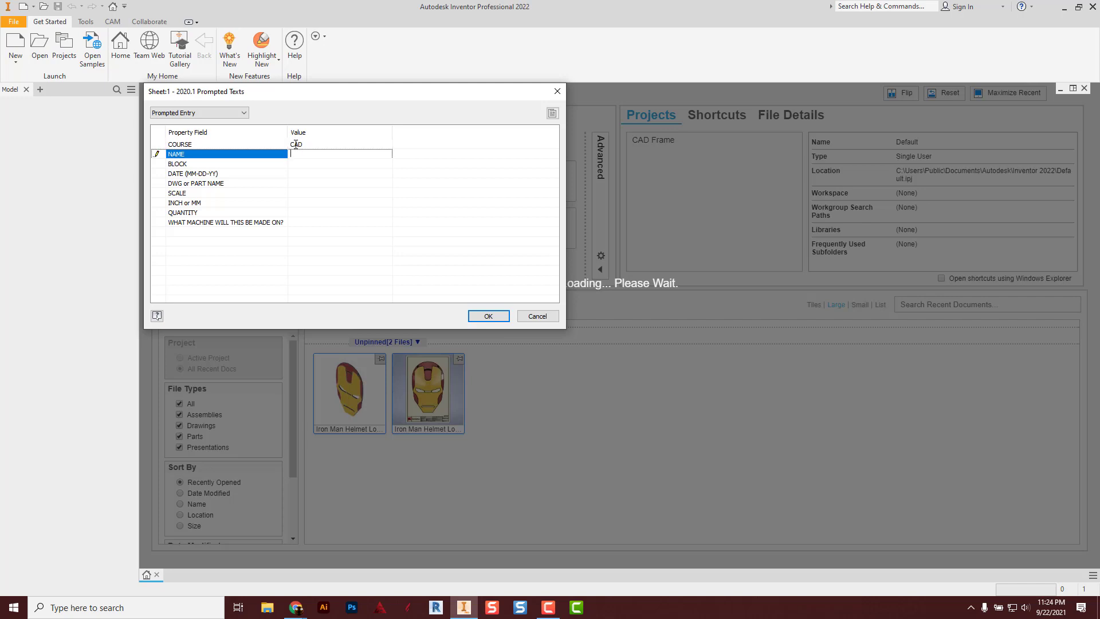
pyautogui.write('MR. JANOTA')
pyautogui.press('Return')
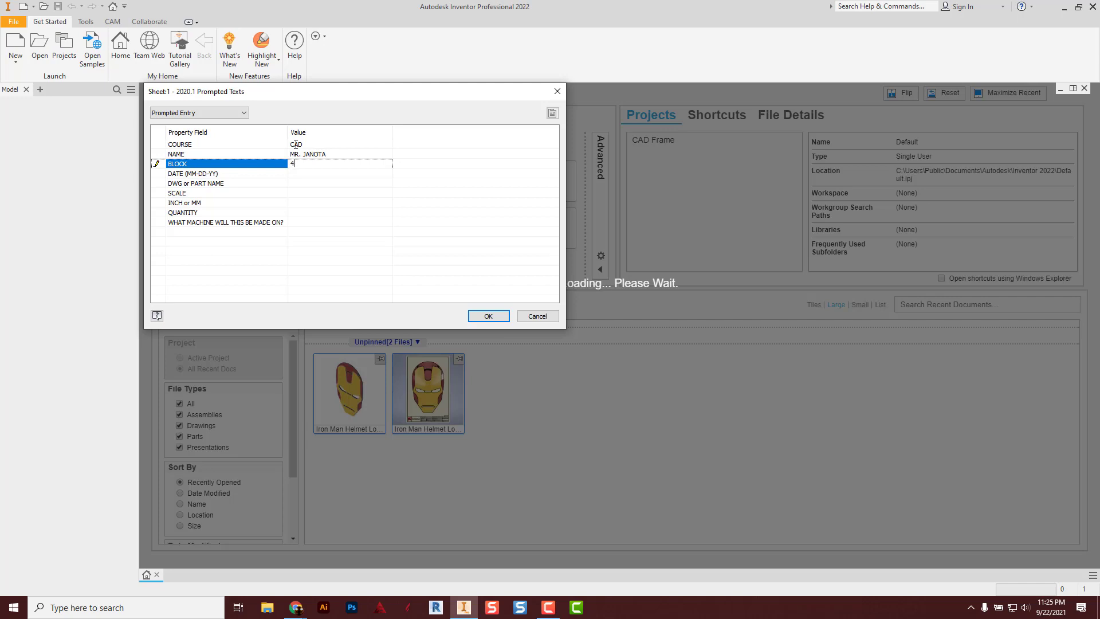
pyautogui.press('Return')
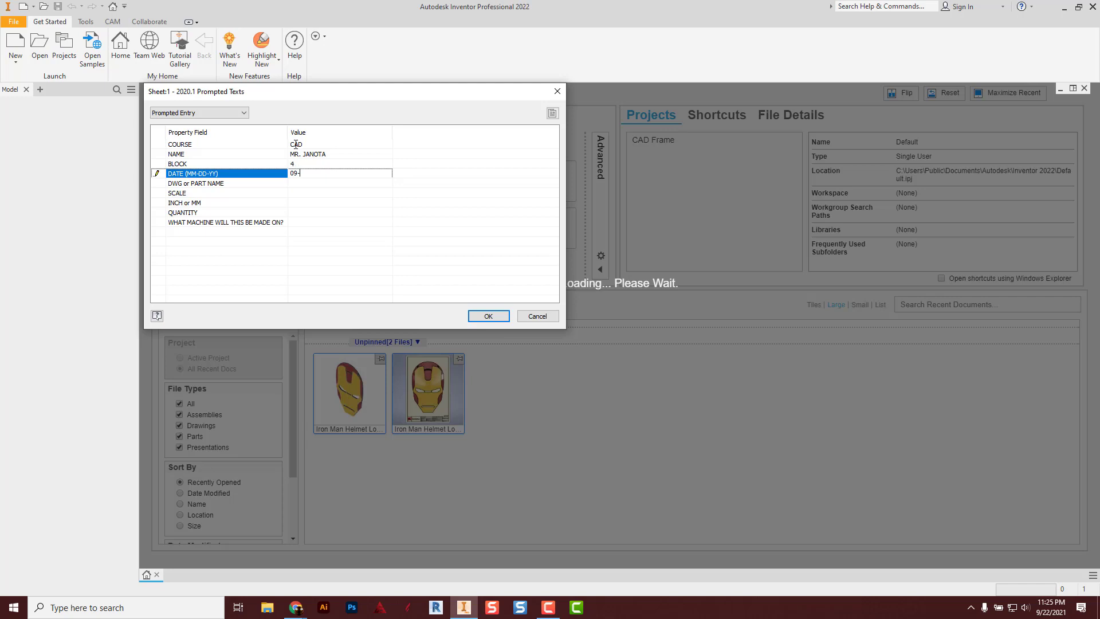
# Step: Enter date 09-22-21 and drawing name INVENTOR SKETCHING in the title block prompts, and accept them with the remaining fields blank
pyautogui.write('09-22-21')
pyautogui.press('Return')
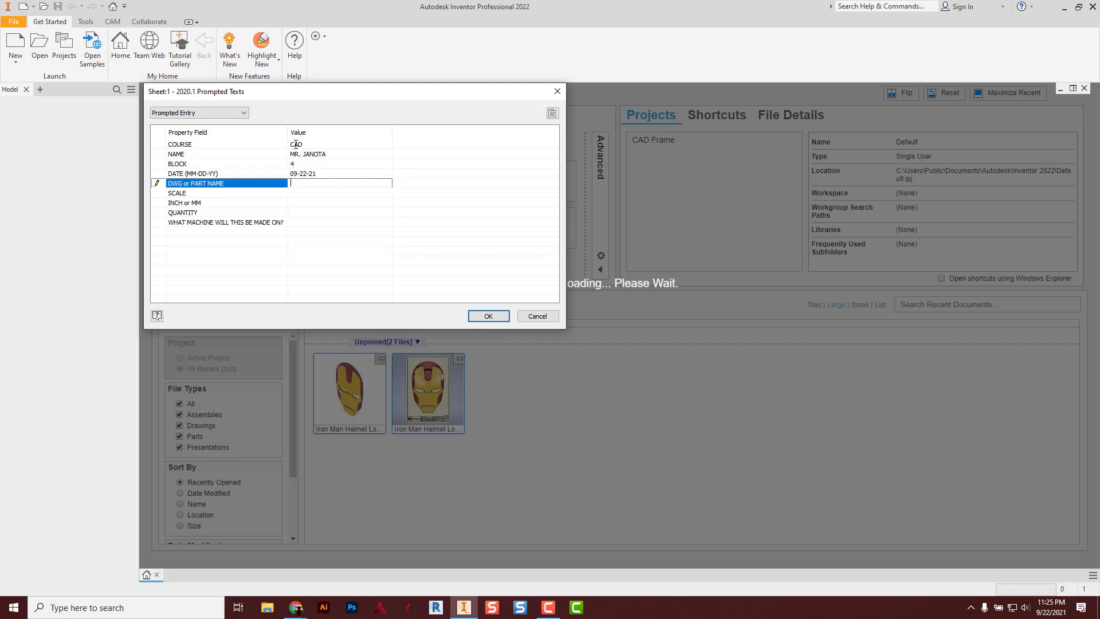
pyautogui.write('INVENTOR SKETCHING')
pyautogui.press('Return')
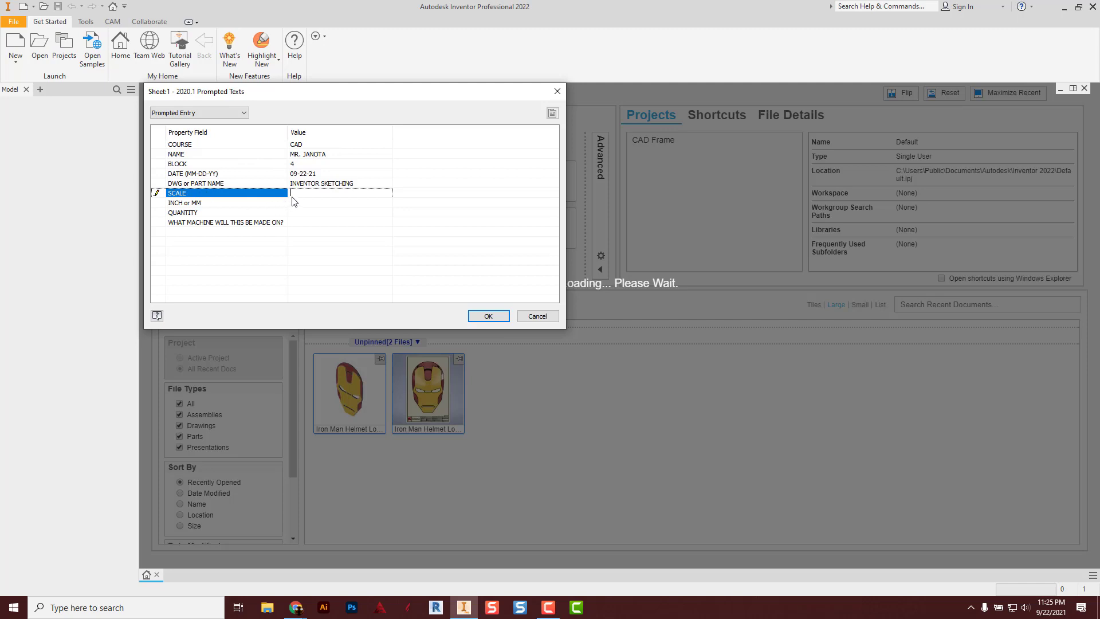
pyautogui.press('ctrl')
pyautogui.press('ctrl')
pyautogui.press('ctrl')
pyautogui.press('ctrl')
pyautogui.press('ctrl')
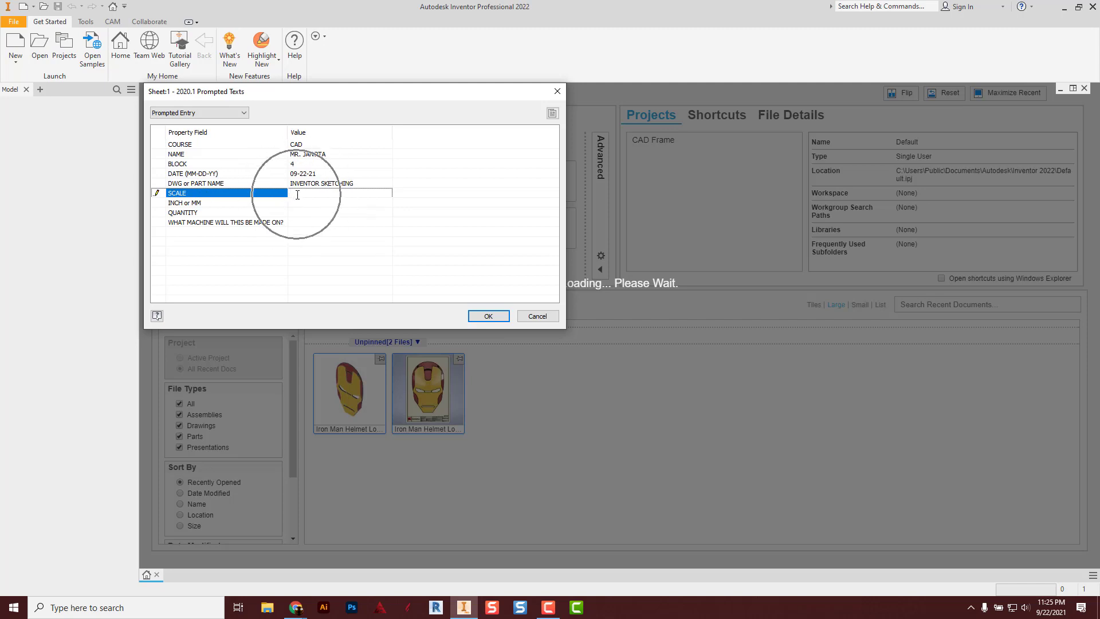
pyautogui.press('ctrl')
pyautogui.press('ctrl')
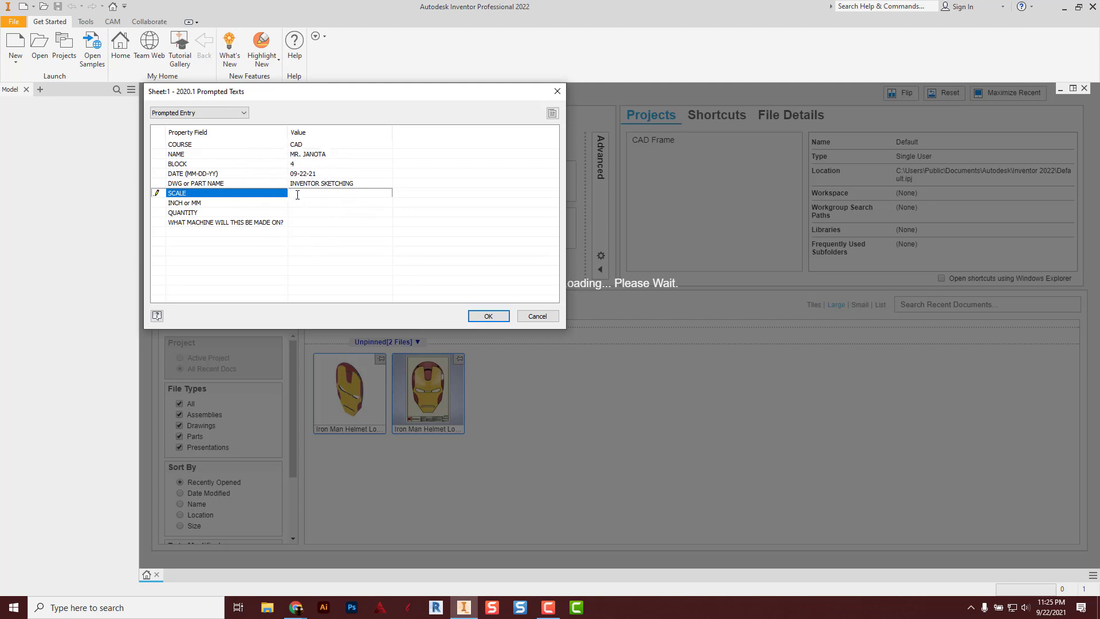
pyautogui.click(486, 315)
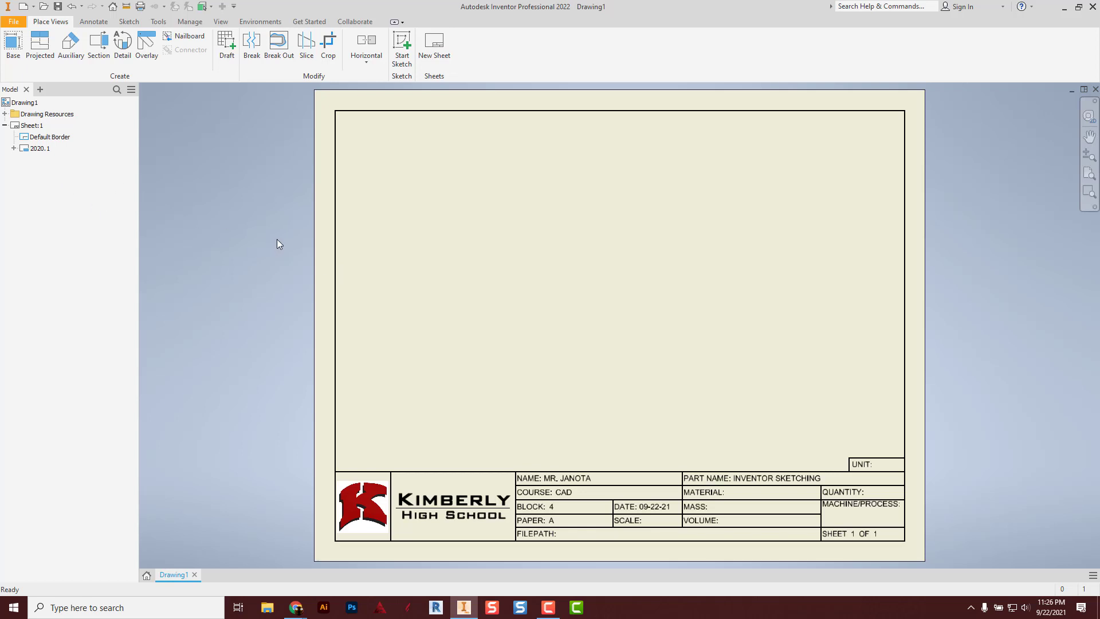
# Step: Place a text note on the upper part of the sheet reading "UNIT 2" and "INVENTOR SKETCHING" on two lines
pyautogui.click(55, 181)
pyautogui.click(94, 23)
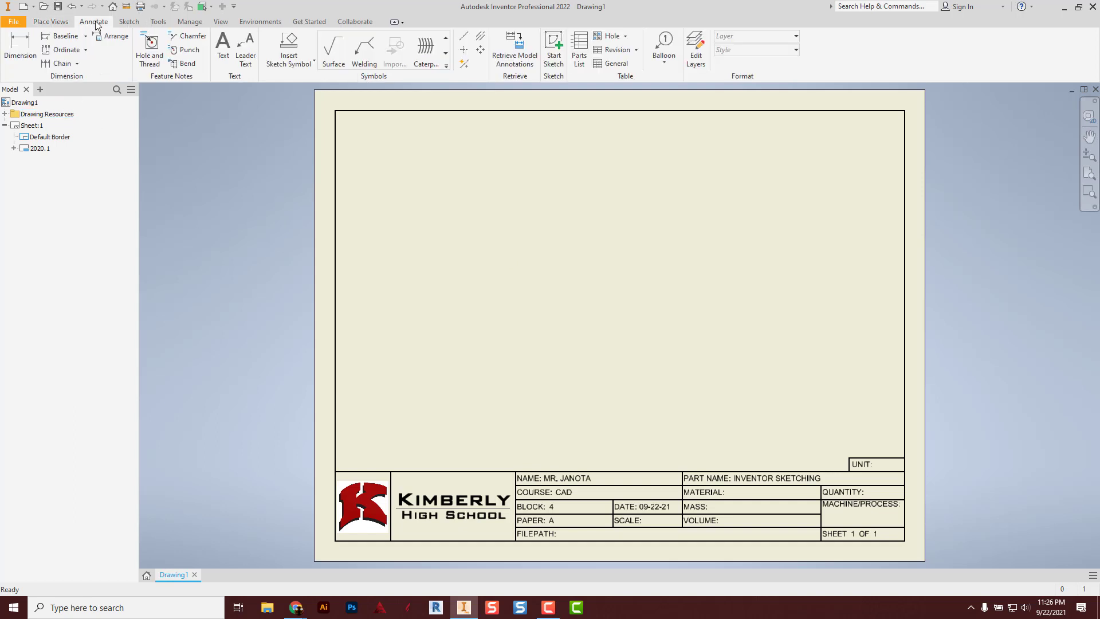
pyautogui.click(221, 51)
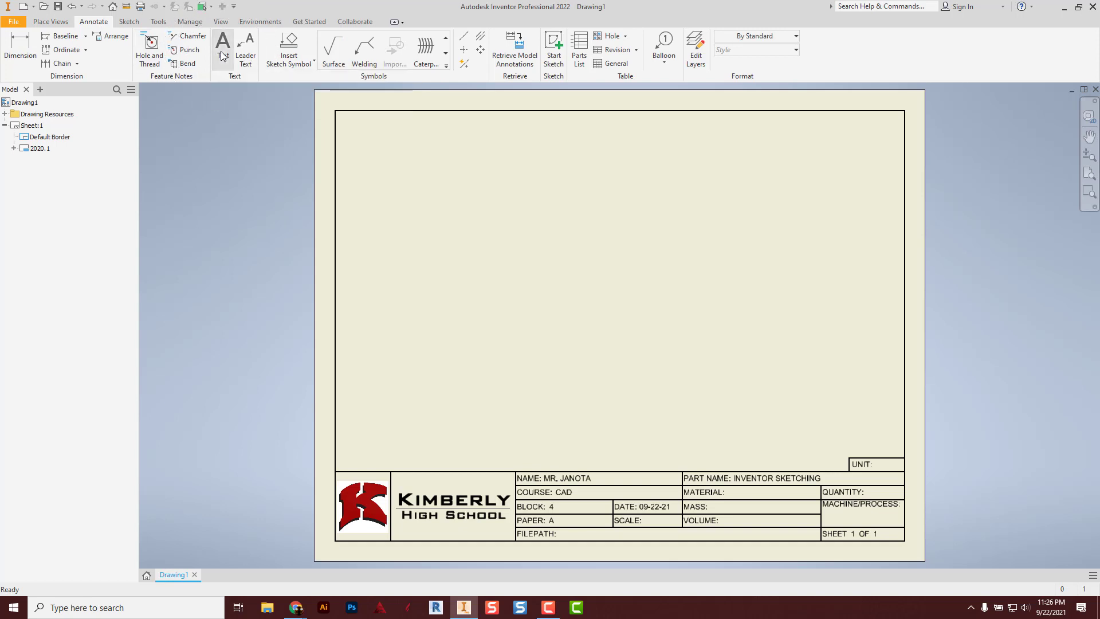
pyautogui.click(490, 181)
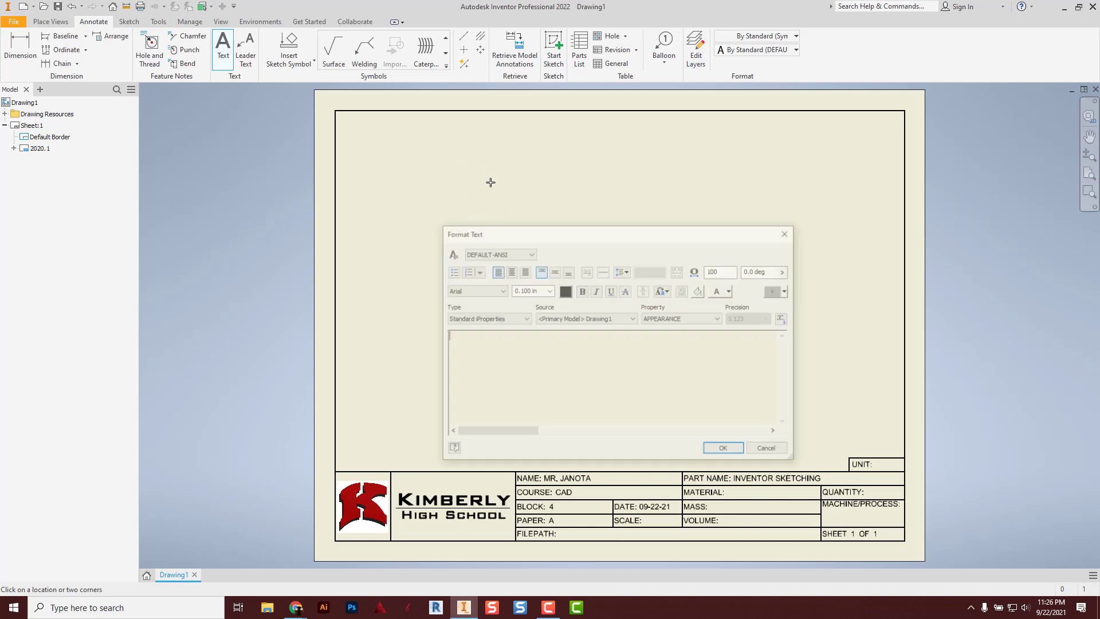
pyautogui.moveTo(549, 238); pyautogui.dragTo(484, 144)
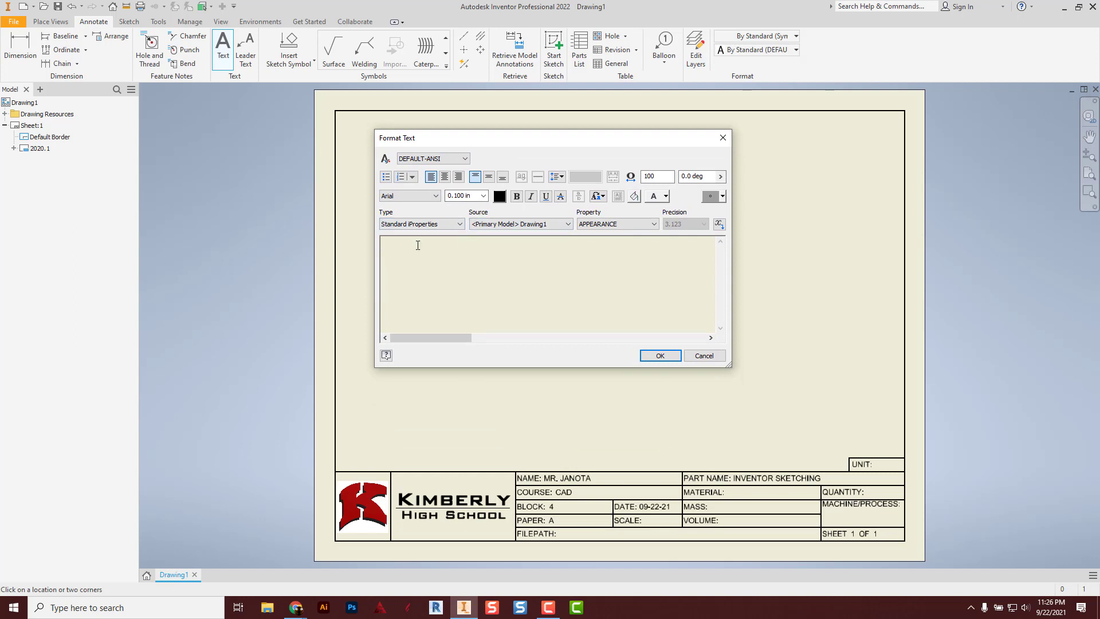
pyautogui.write('UNIT')
pyautogui.write(' 2')
pyautogui.write('INVE')
pyautogui.write('NOTR')
pyautogui.press('BackSpace')
pyautogui.press('BackSpace')
pyautogui.press('BackSpace')
pyautogui.press('BackSpace')
pyautogui.write('TOR SKETCHING')
# Step: Set the height of both text lines to 0.5 in and finish the note
pyautogui.hotkey('ctrl', 'a')
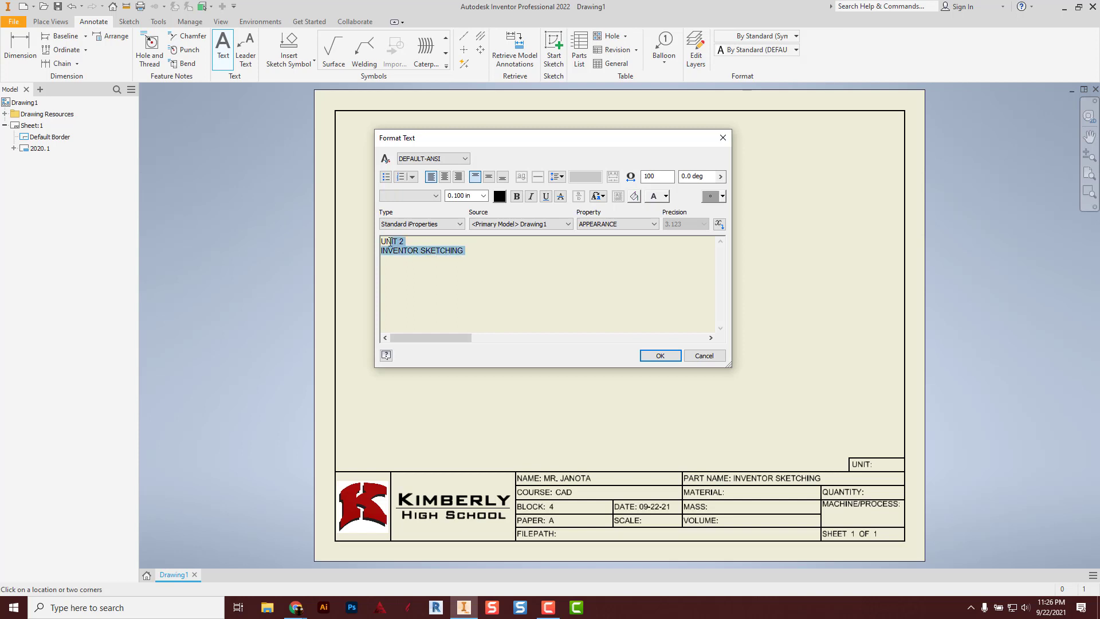
pyautogui.click(463, 196)
pyautogui.write('.5')
pyautogui.press('Return')
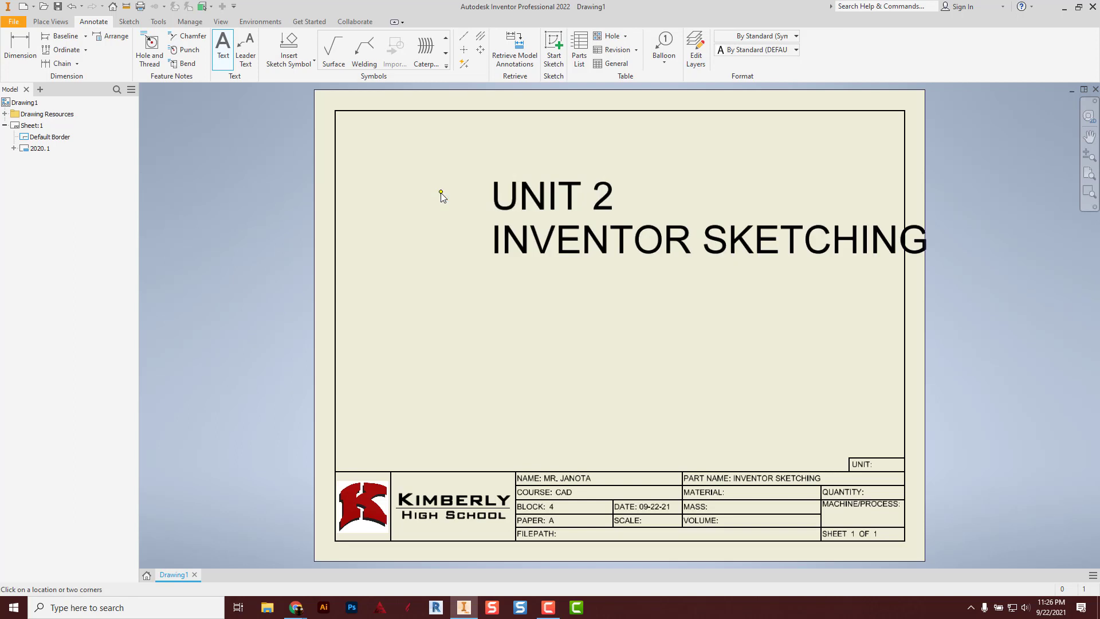
pyautogui.press('Escape')
# Step: Edit the title note to center-justify both lines and make them bold
pyautogui.click(509, 203)
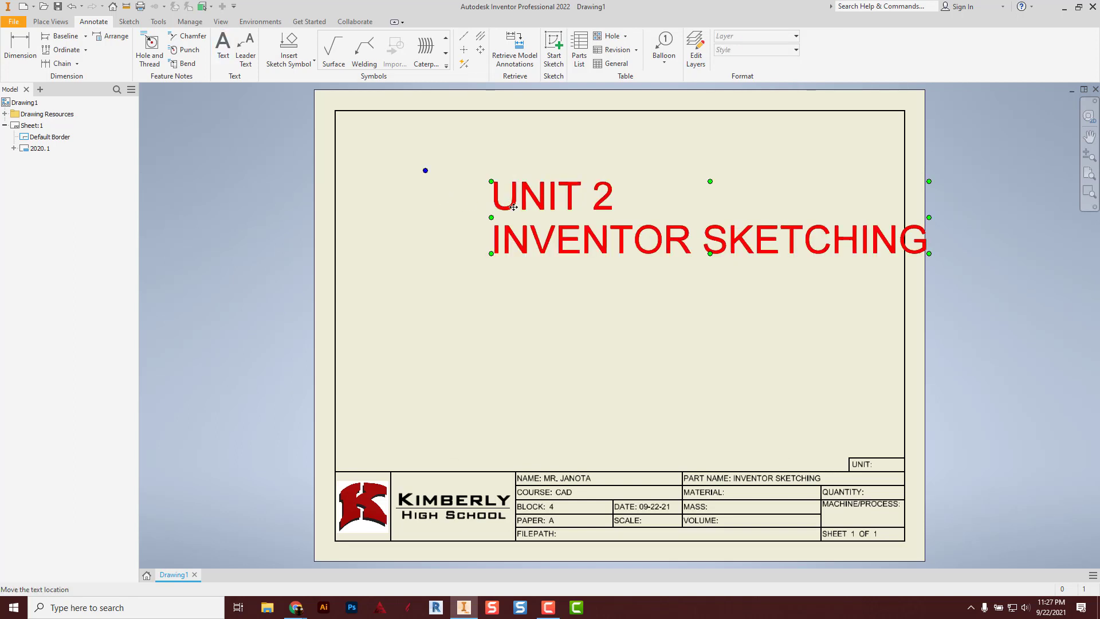
pyautogui.doubleClick(509, 204)
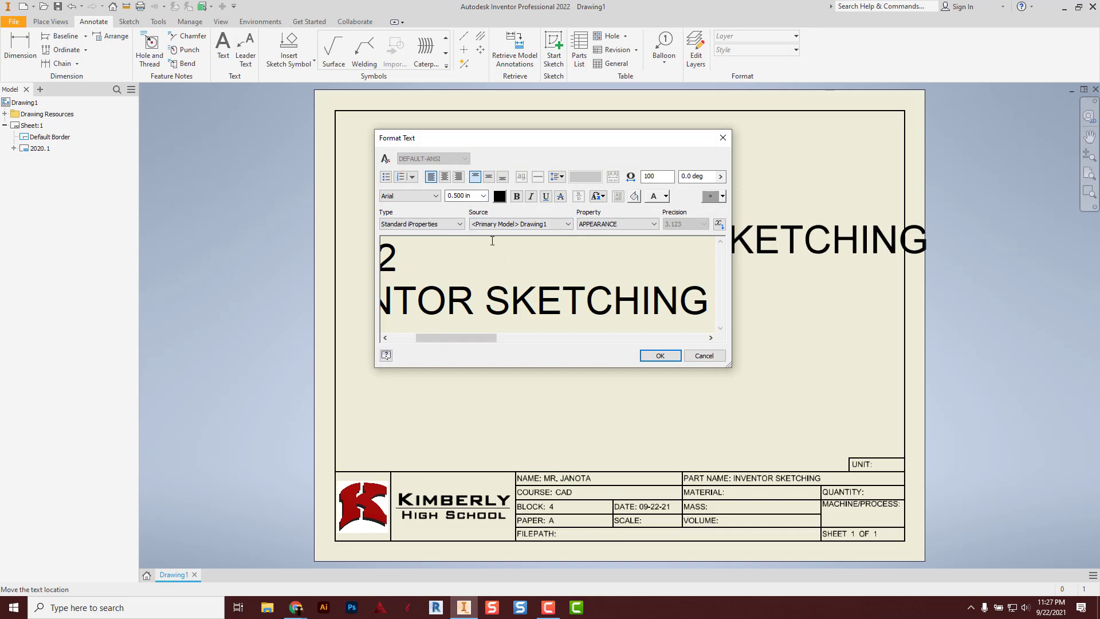
pyautogui.click(465, 195)
pyautogui.hotkey('ctrl', 'a')
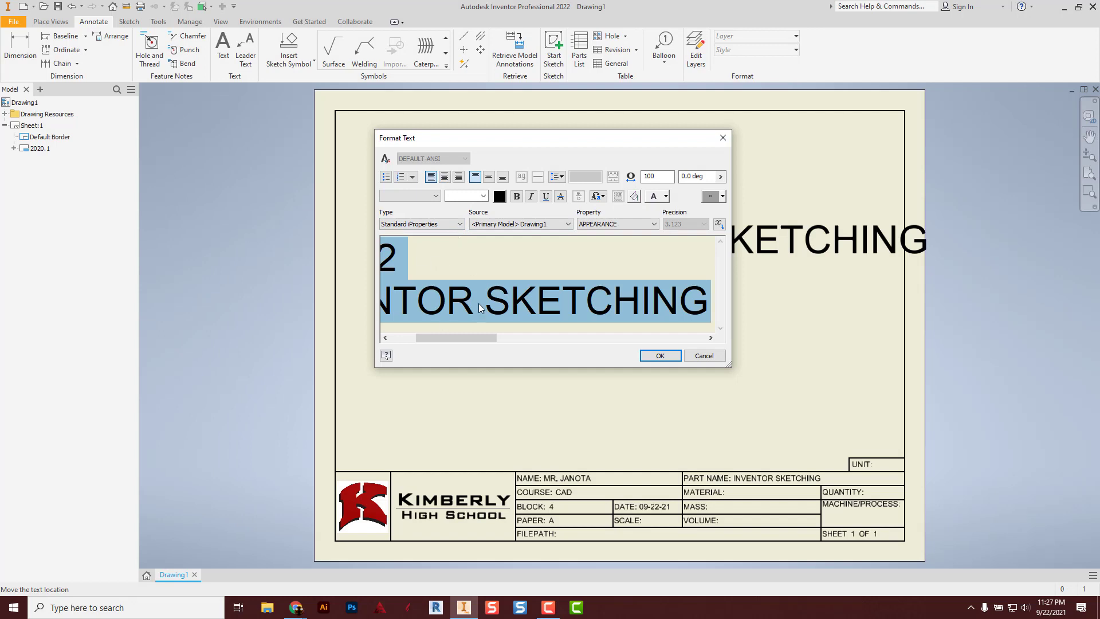
pyautogui.click(457, 198)
pyautogui.click(445, 177)
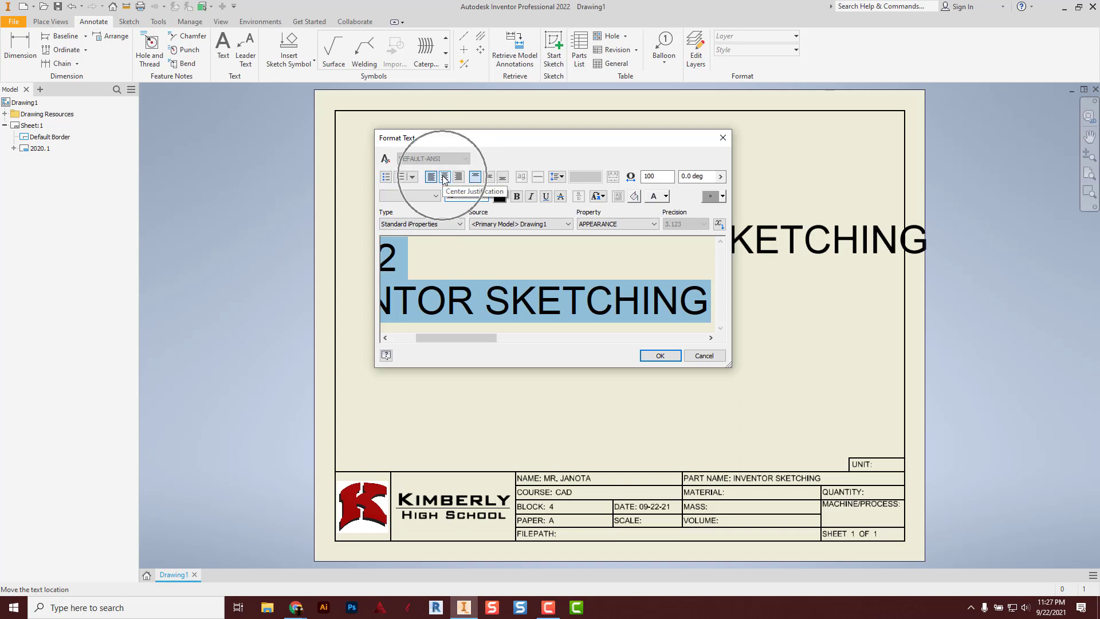
pyautogui.click(445, 177)
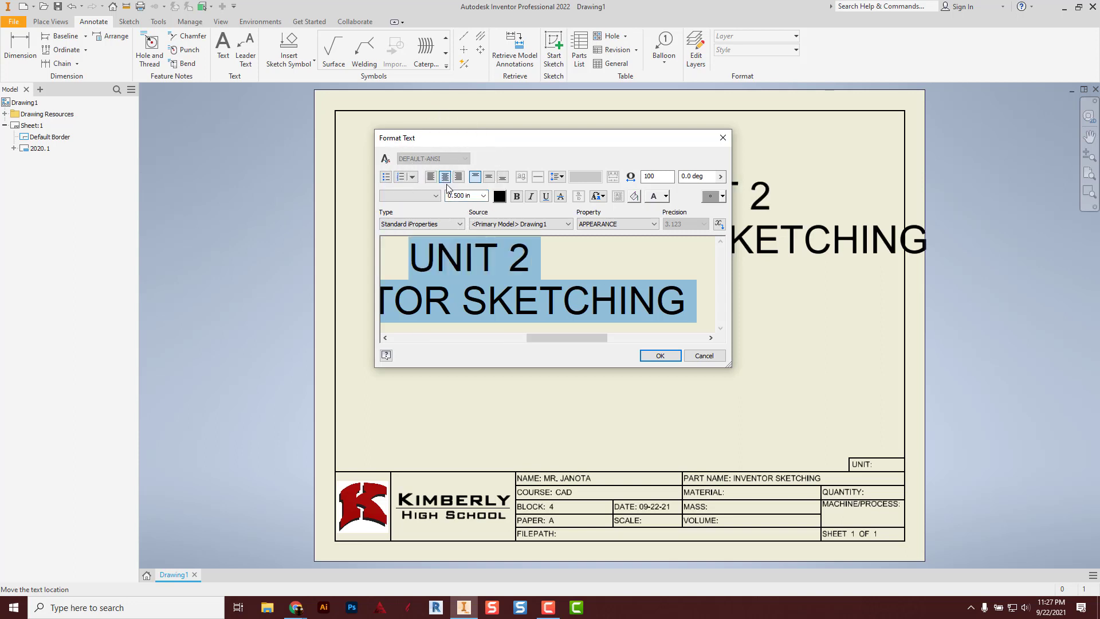
pyautogui.click(517, 197)
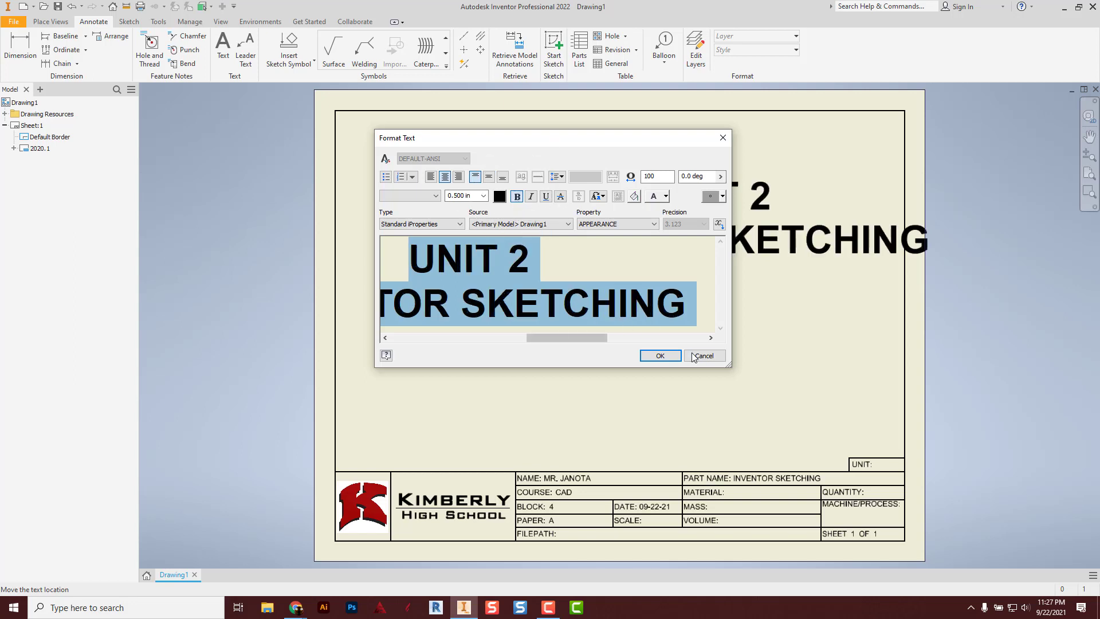
pyautogui.click(661, 355)
# Step: Move the title note inside the border, roughly centered across the upper part of the sheet
pyautogui.click(687, 228)
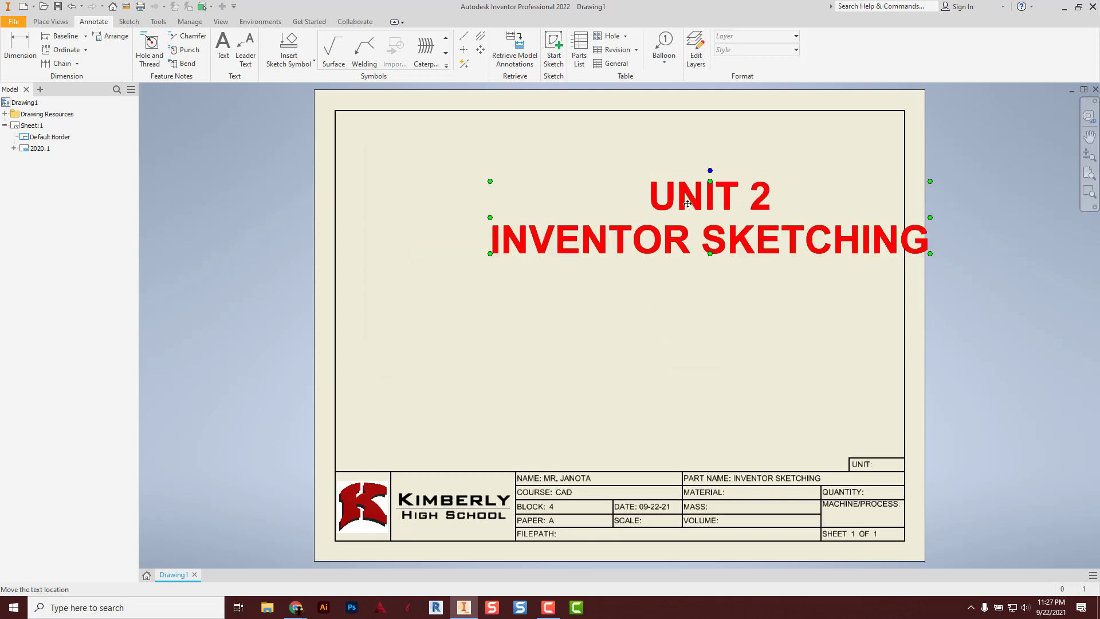
pyautogui.moveTo(688, 204)
pyautogui.mouseDown()
pyautogui.moveTo(604, 202)
pyautogui.moveTo(590, 184)
pyautogui.mouseUp()
pyautogui.click(583, 271)
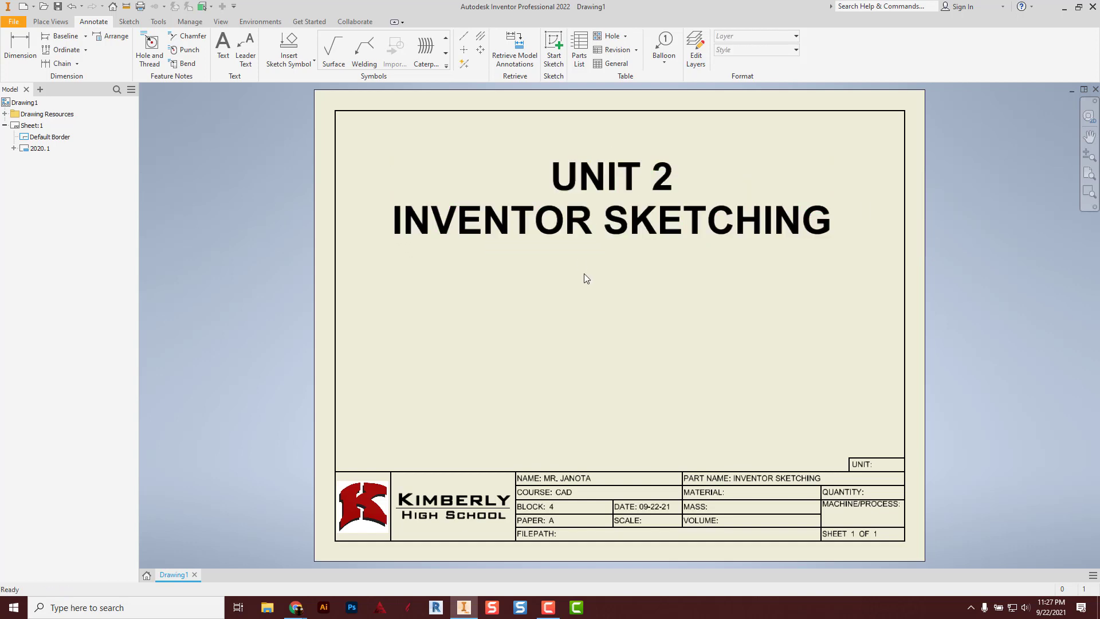
# Step: Reopen the title note for editing, enlarge the editor, and review its full text and center justification
pyautogui.click(587, 180)
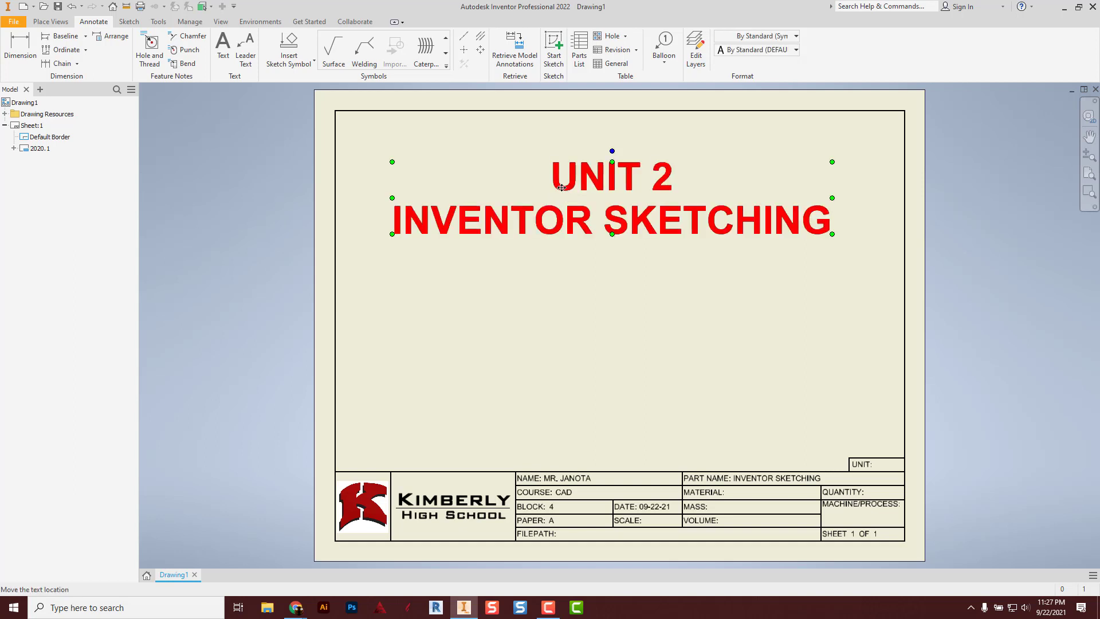
pyautogui.doubleClick(561, 187)
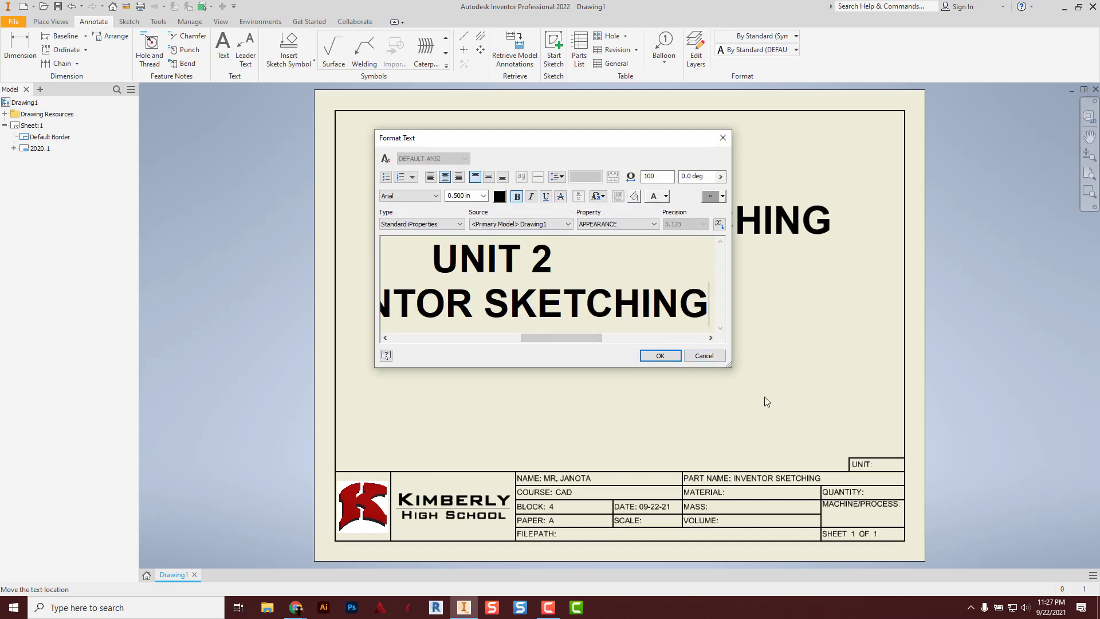
pyautogui.moveTo(729, 365); pyautogui.dragTo(843, 423)
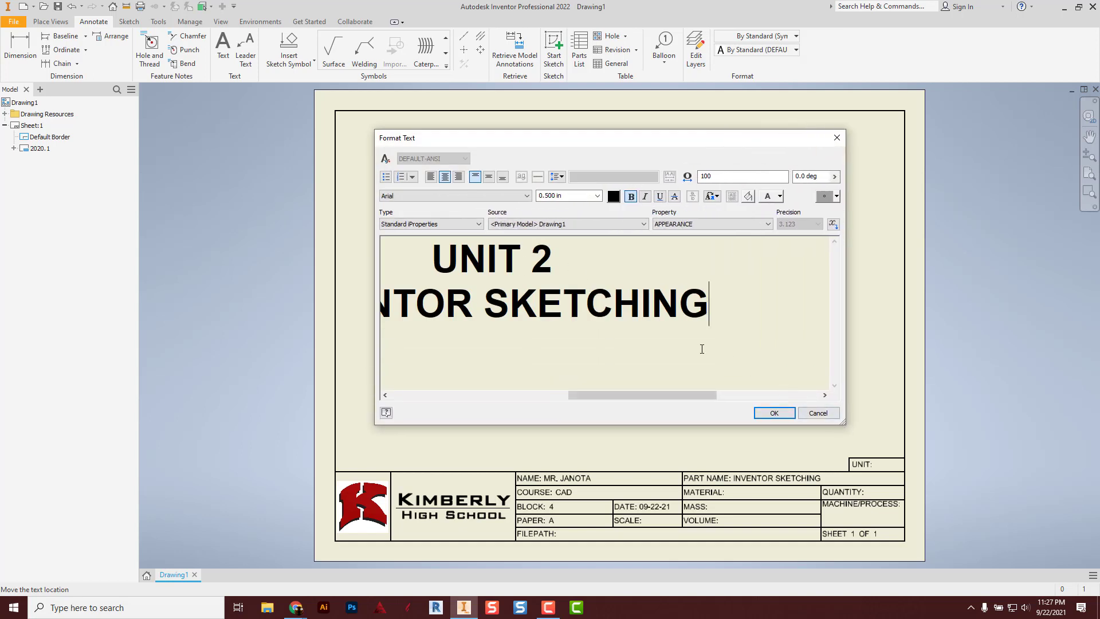
pyautogui.hscroll(4, 573, 277)
pyautogui.hscroll(-5, 568, 276)
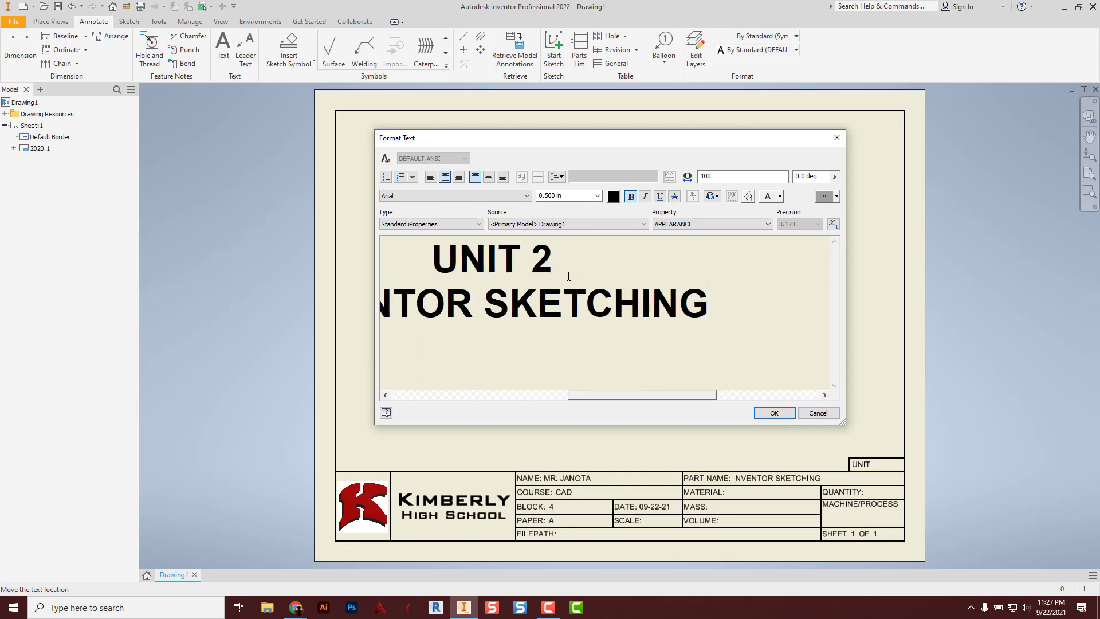
pyautogui.hscroll(-2, 569, 276)
pyautogui.hscroll(1, 569, 277)
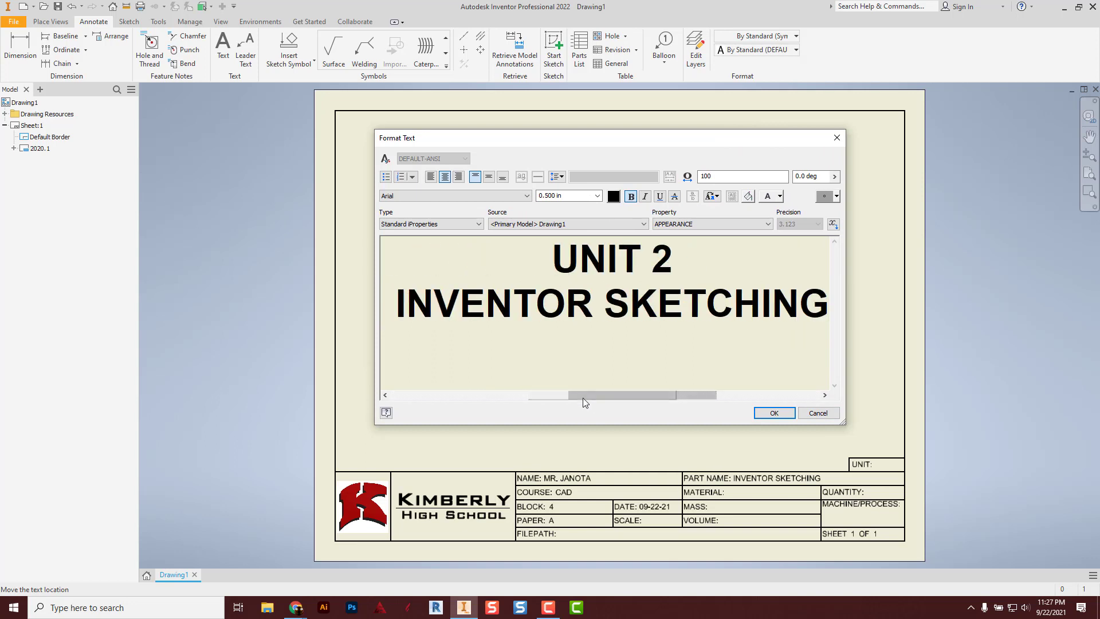
pyautogui.moveTo(583, 398)
pyautogui.mouseDown()
pyautogui.moveTo(602, 401)
pyautogui.moveTo(547, 396)
pyautogui.mouseUp()
pyautogui.press('ctrl')
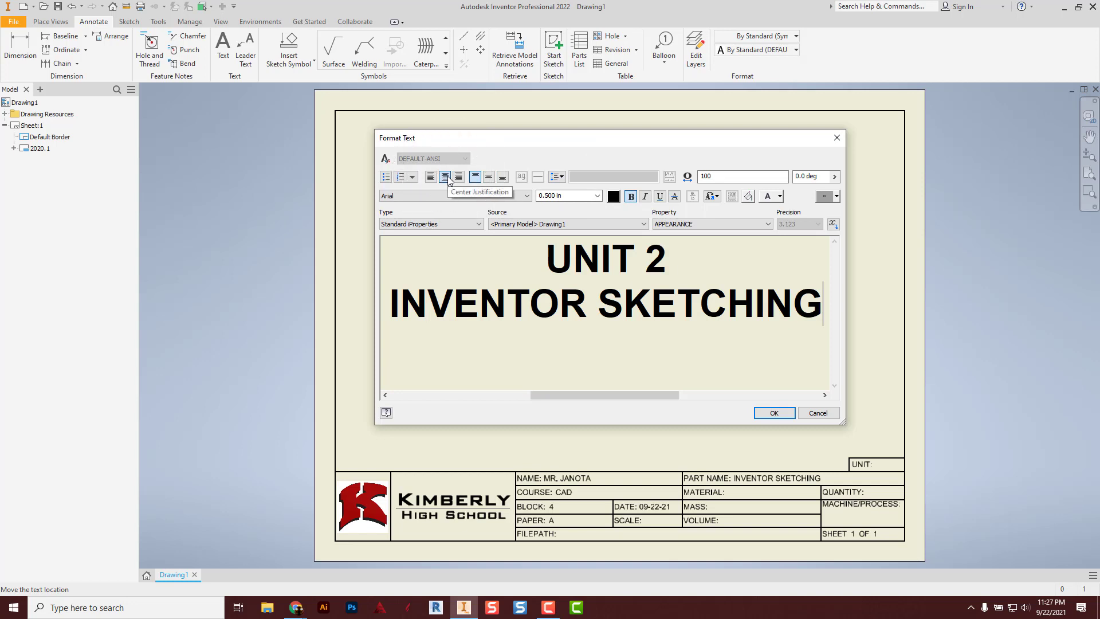
pyautogui.click(772, 414)
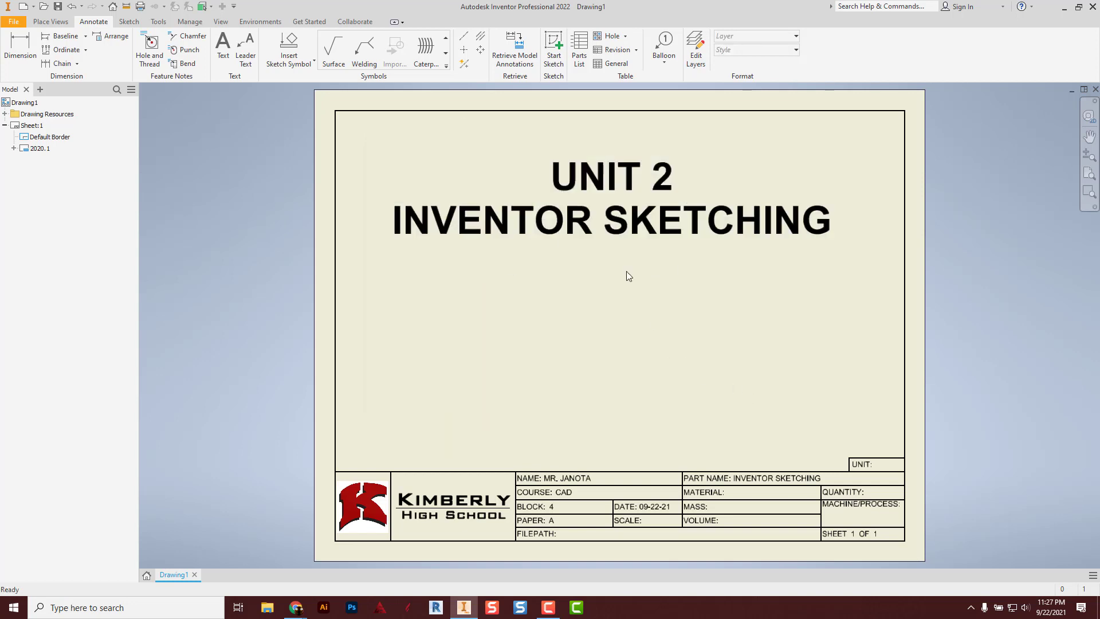
# Step: Reposition the title note to the middle of the sheet's empty drawing area and deselect it
pyautogui.moveTo(601, 179)
pyautogui.mouseDown()
pyautogui.moveTo(776, 225)
pyautogui.moveTo(728, 230)
pyautogui.moveTo(651, 263)
pyautogui.moveTo(601, 227)
pyautogui.moveTo(588, 190)
pyautogui.moveTo(606, 194)
pyautogui.mouseUp()
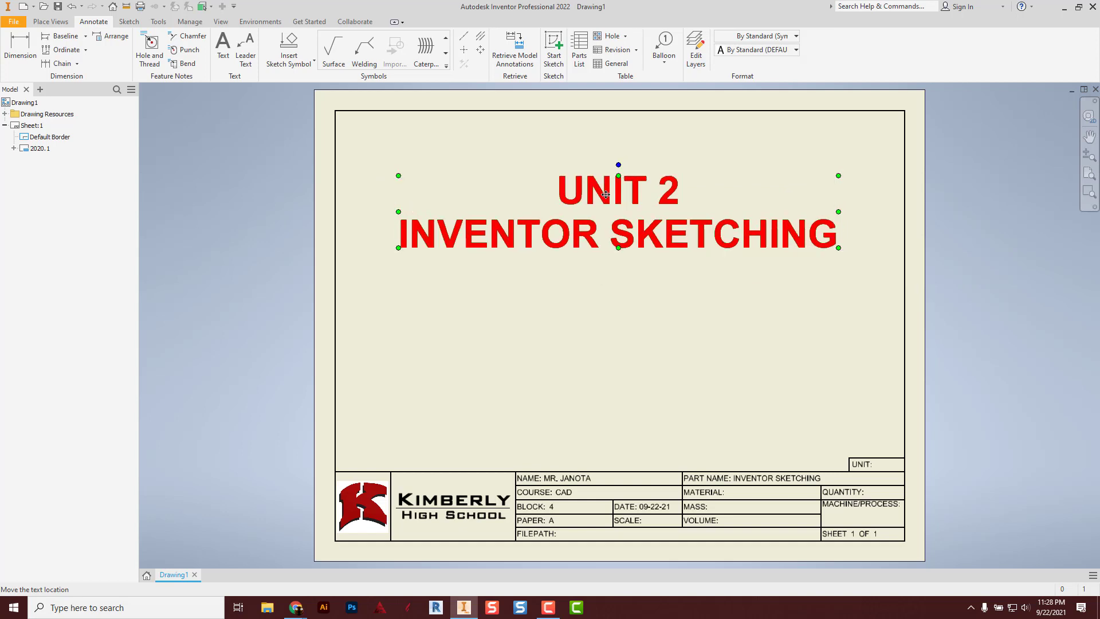
pyautogui.click(617, 312)
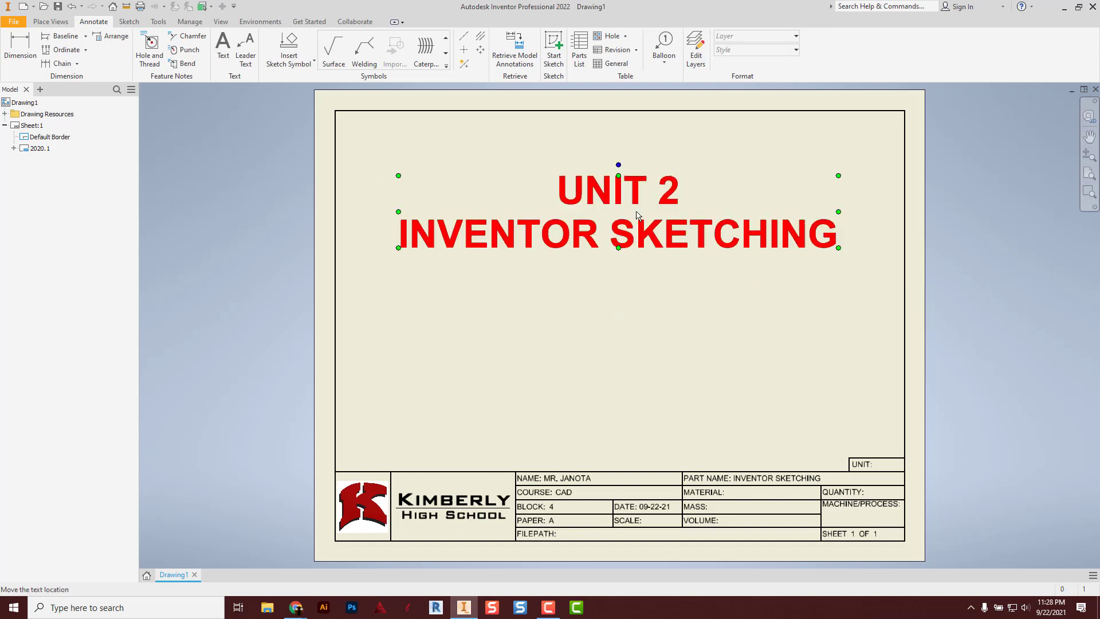
pyautogui.moveTo(625, 202); pyautogui.dragTo(623, 274)
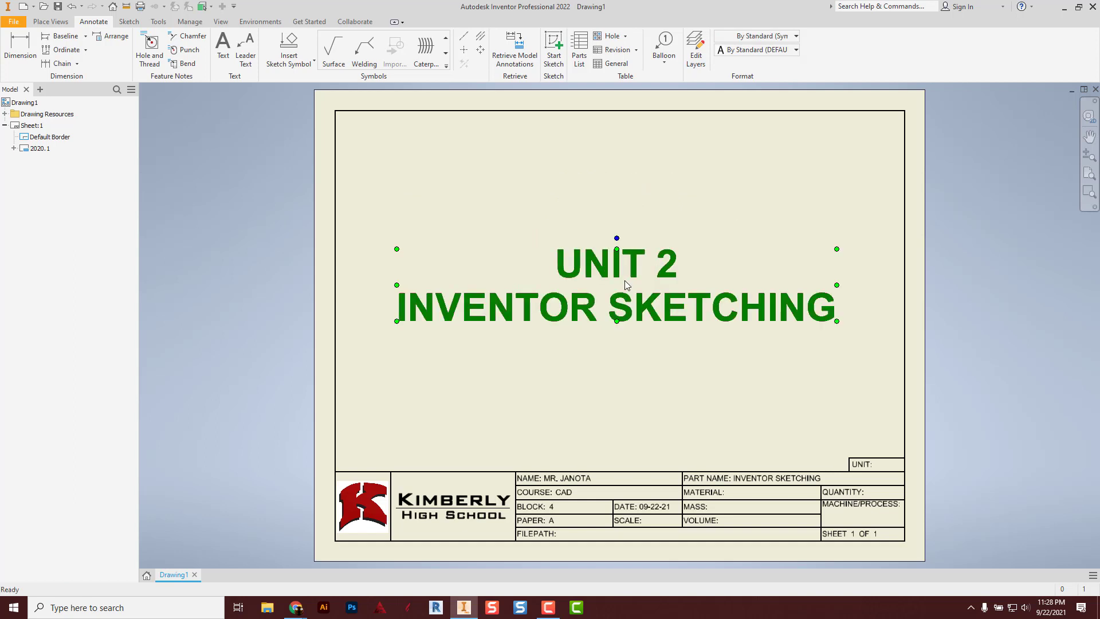
pyautogui.click(618, 361)
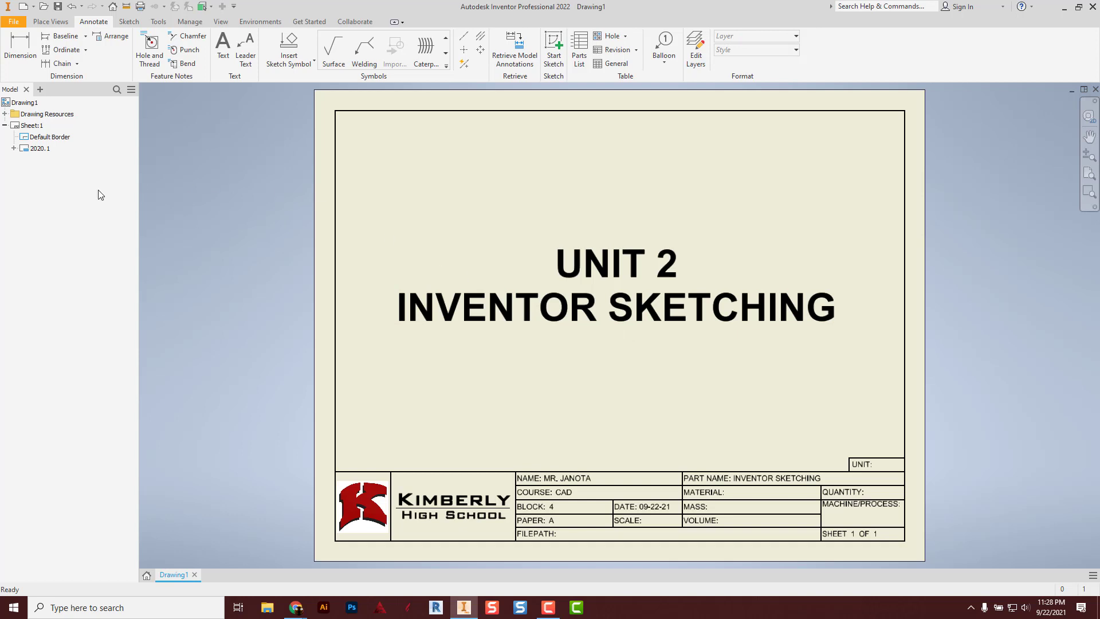
# Step: Add a second sheet to the drawing, leaving all of its title block entries blank
pyautogui.press('ctrl')
pyautogui.press('ctrl')
pyautogui.press('ctrl')
pyautogui.rightClick(70, 195)
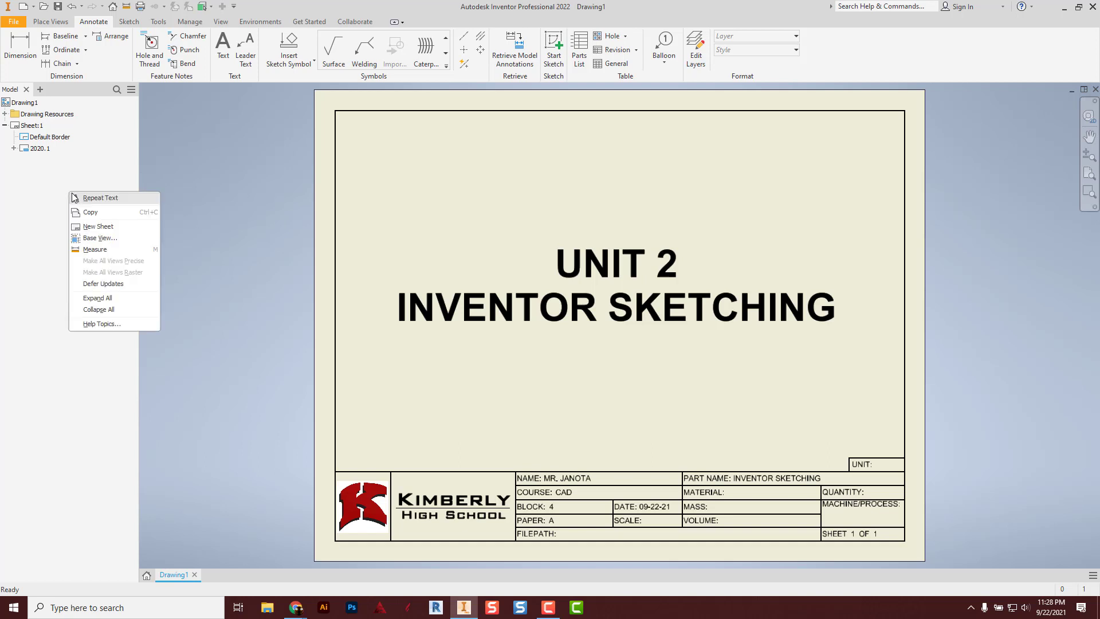
pyautogui.press('ctrl')
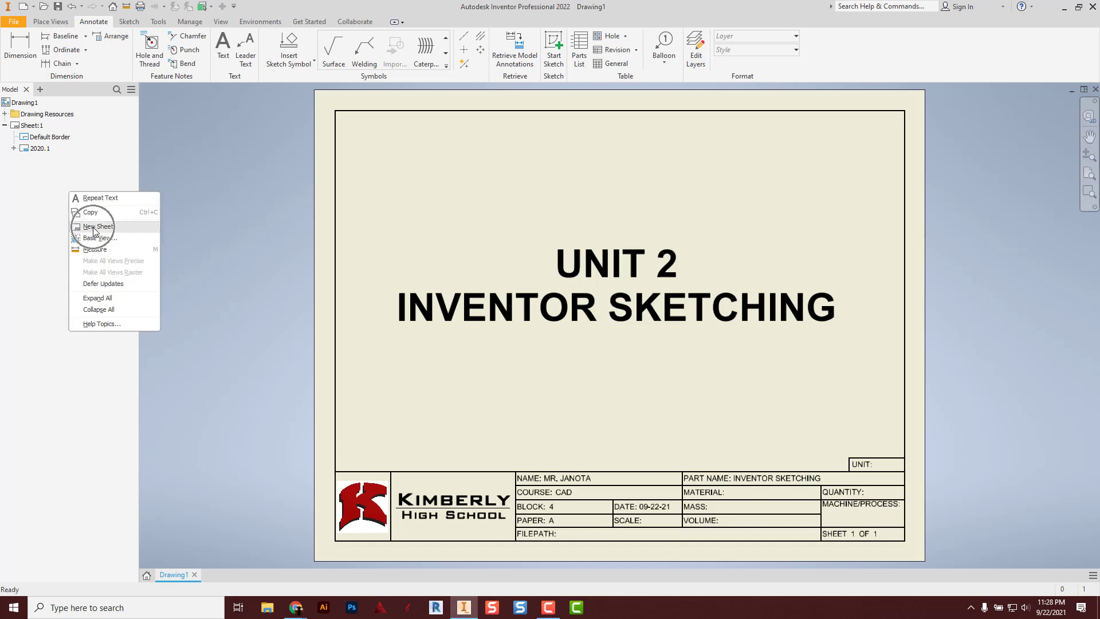
pyautogui.click(94, 228)
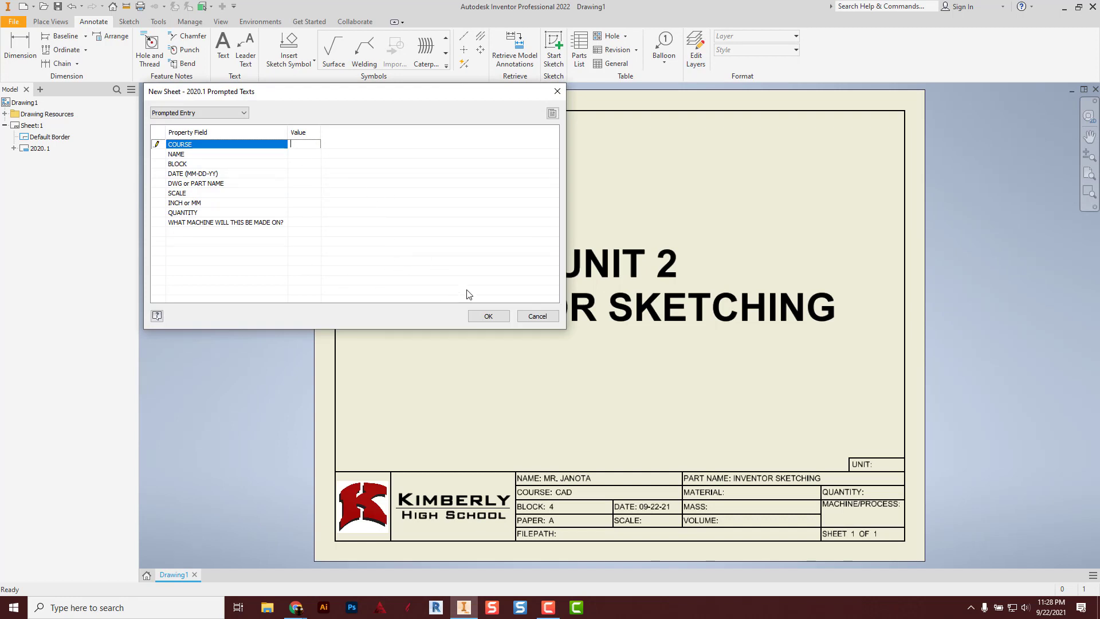
pyautogui.click(487, 317)
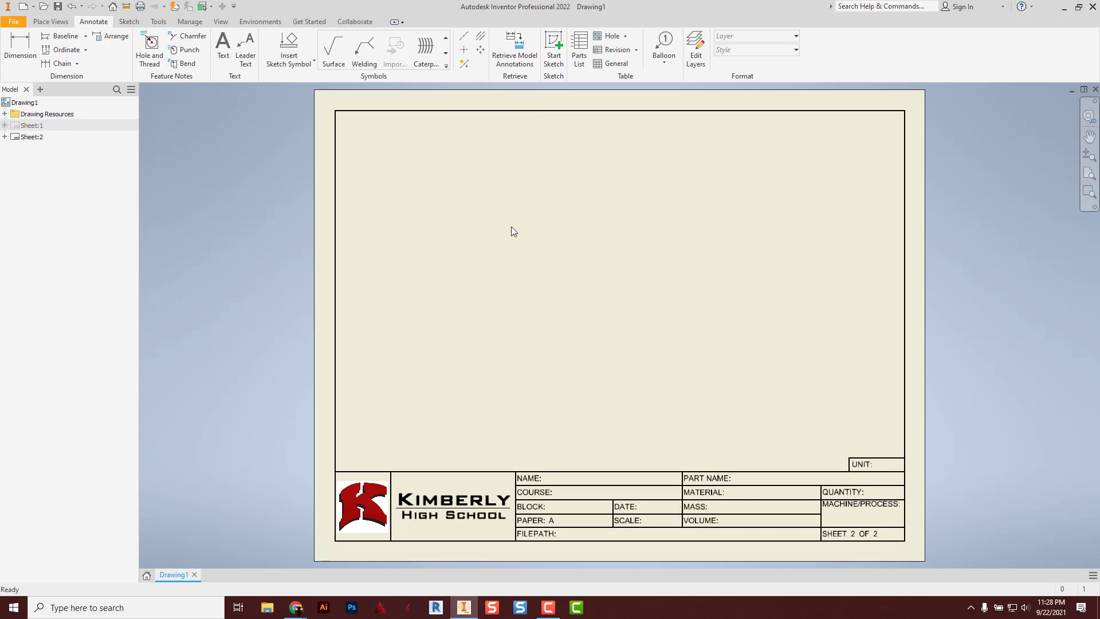
pyautogui.click(50, 138)
pyautogui.click(44, 137)
pyautogui.click(41, 127)
pyautogui.click(41, 129)
pyautogui.click(41, 138)
pyautogui.click(40, 138)
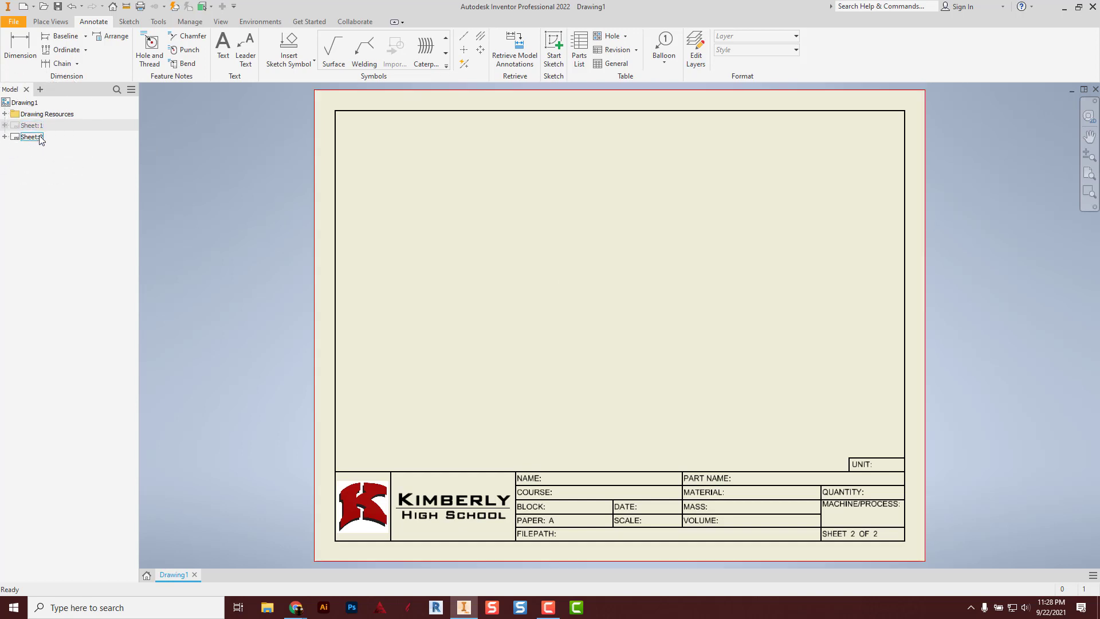
pyautogui.click(418, 156)
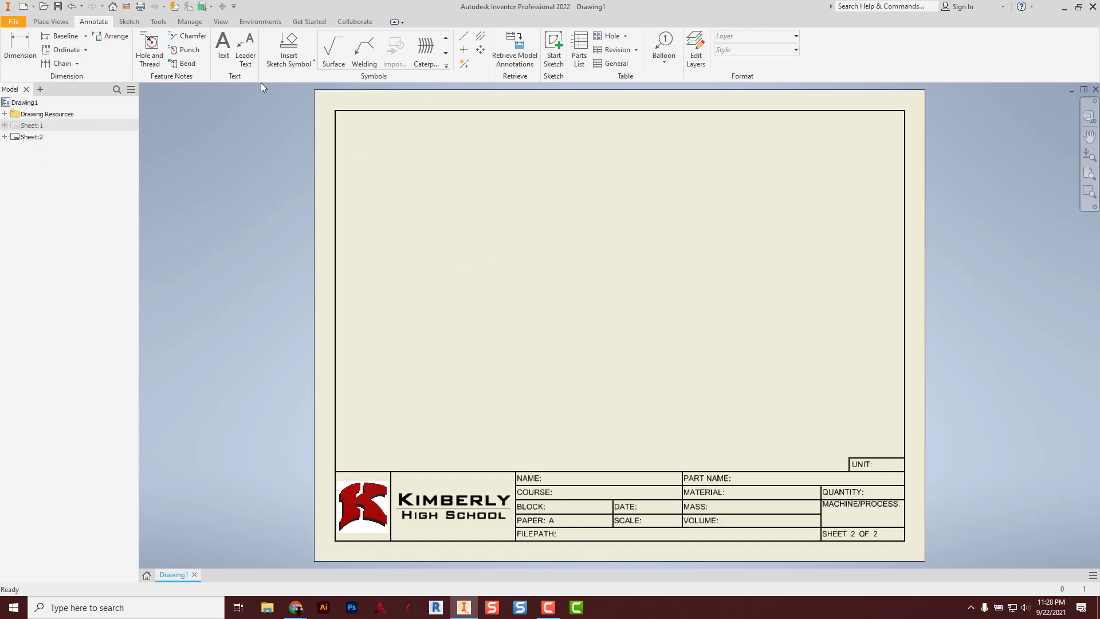
pyautogui.click(223, 49)
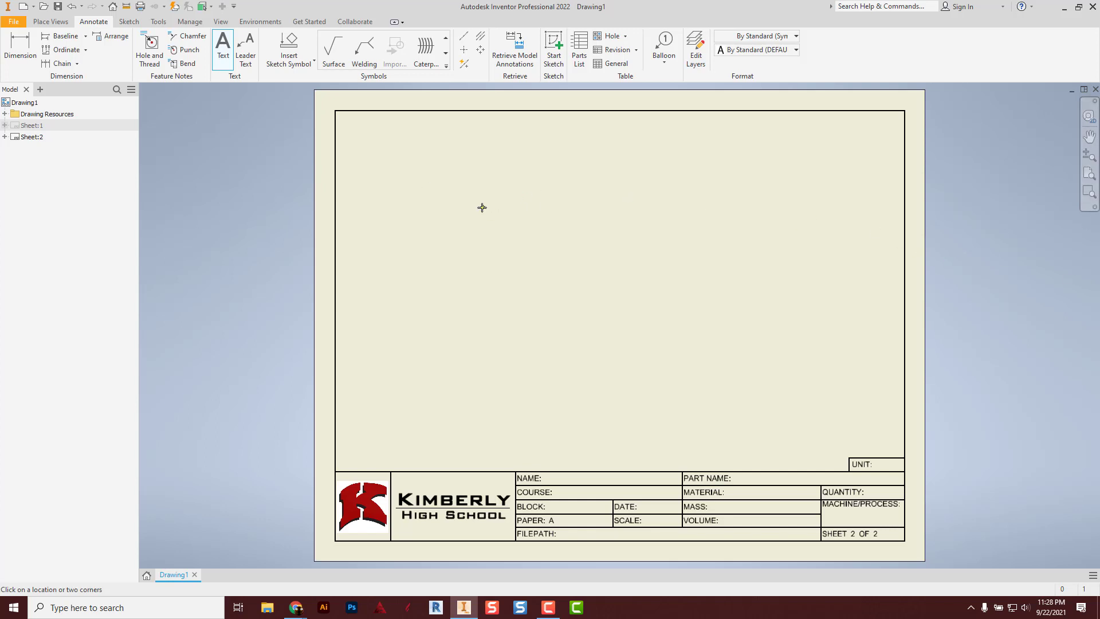
pyautogui.press('Escape')
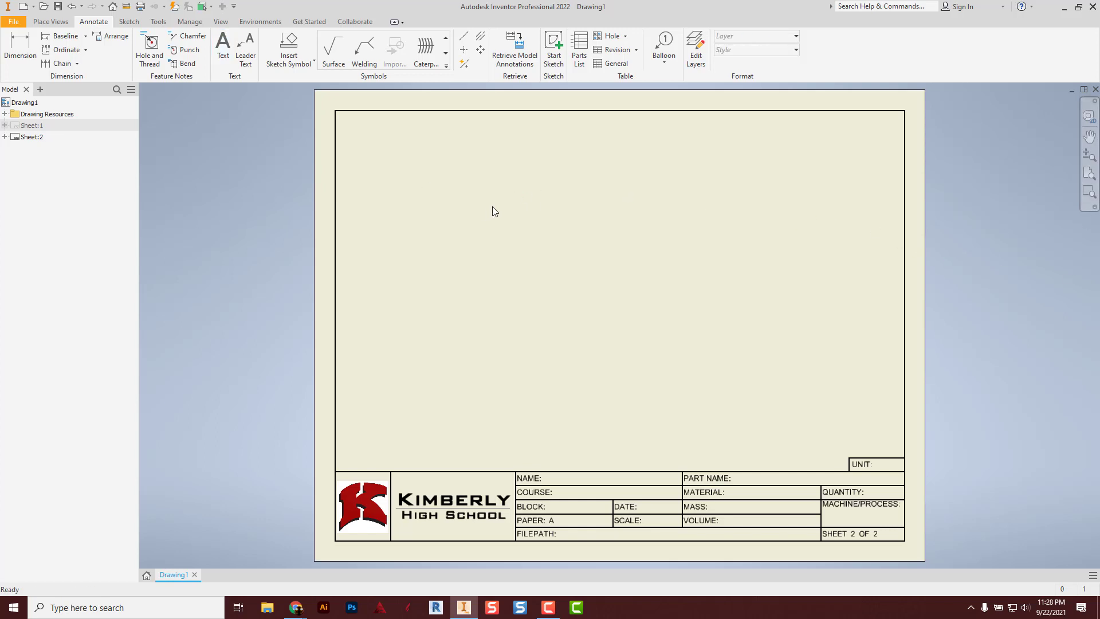
# Step: Copy the title note from Sheet:1 and paste it across the upper part of Sheet:2
pyautogui.doubleClick(33, 126)
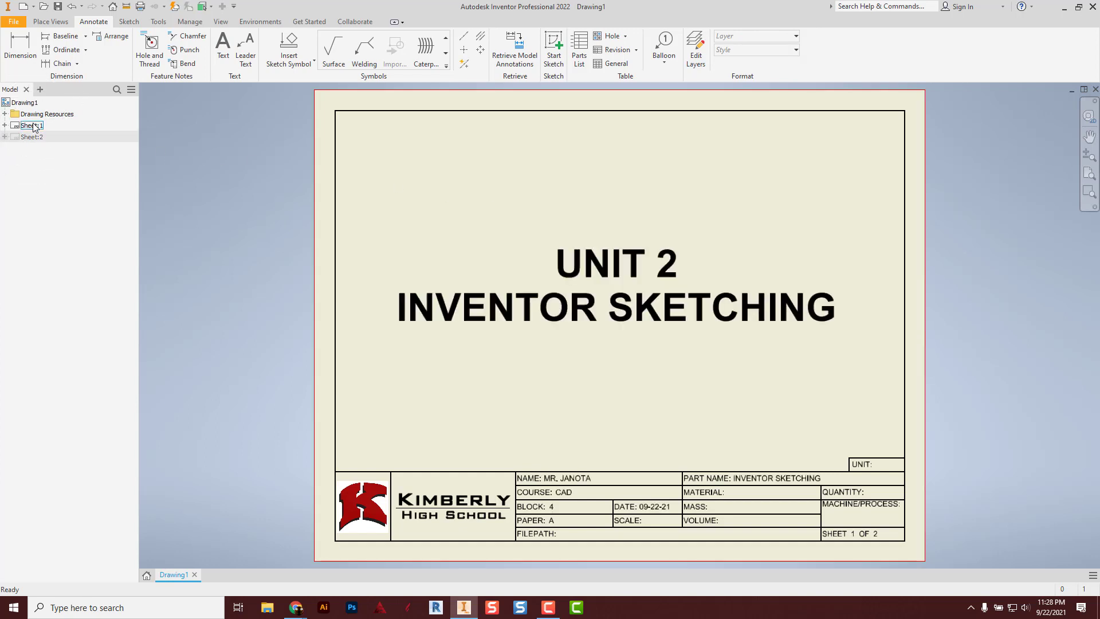
pyautogui.click(580, 271)
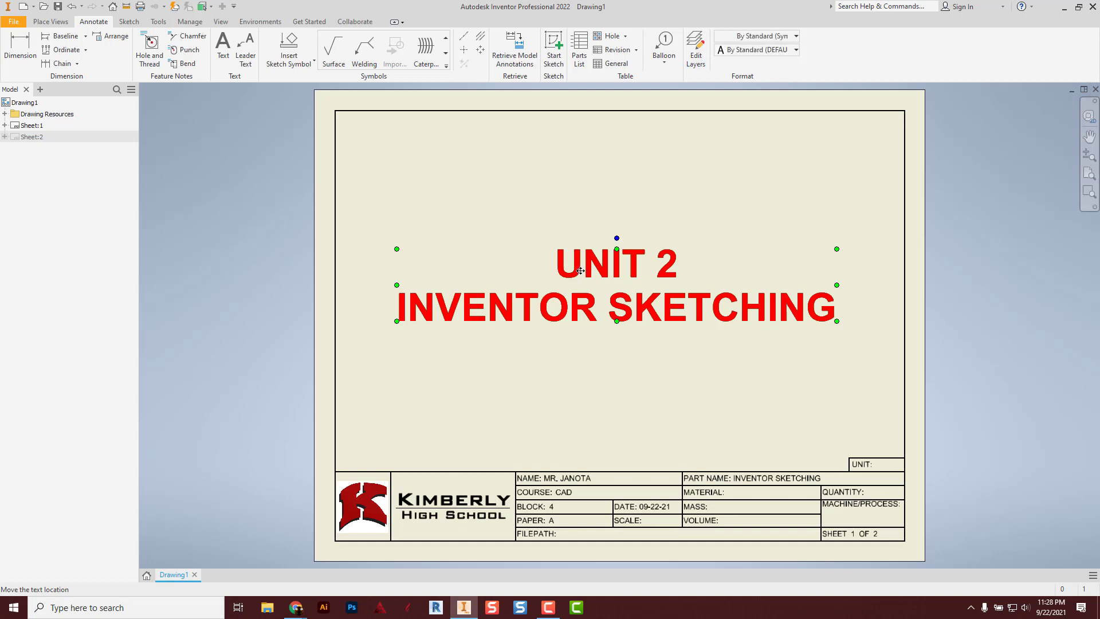
pyautogui.rightClick(577, 271)
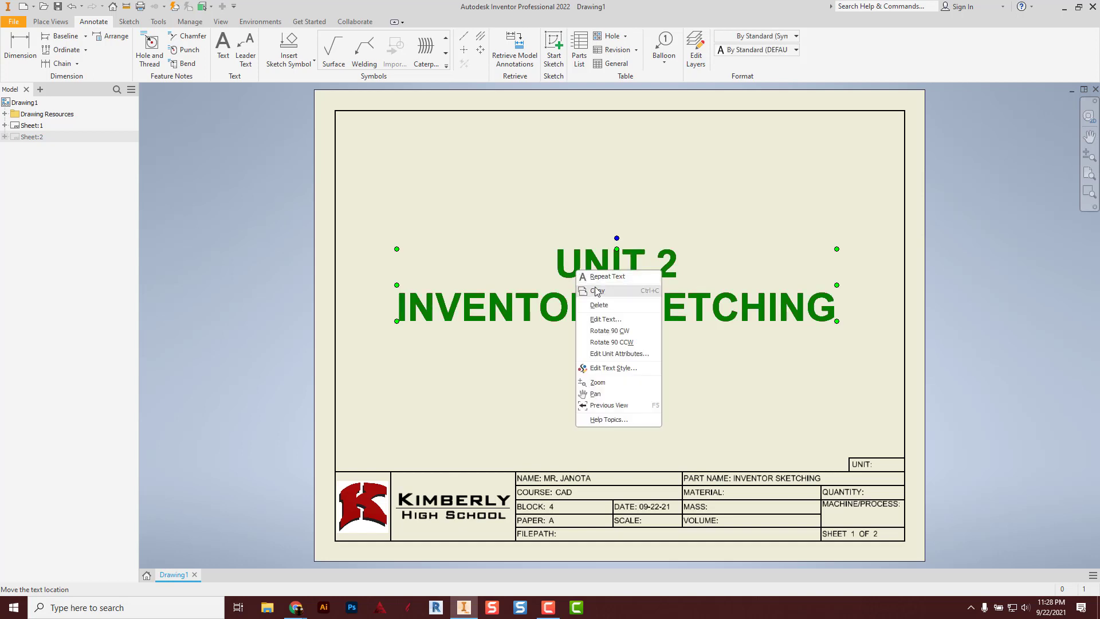
pyautogui.click(595, 289)
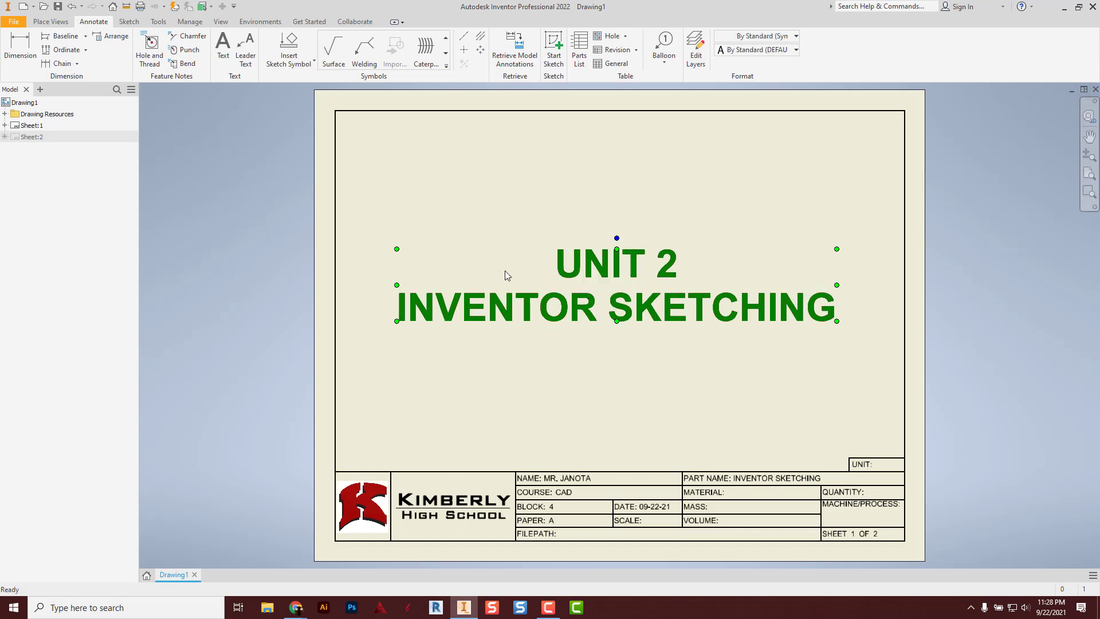
pyautogui.doubleClick(34, 140)
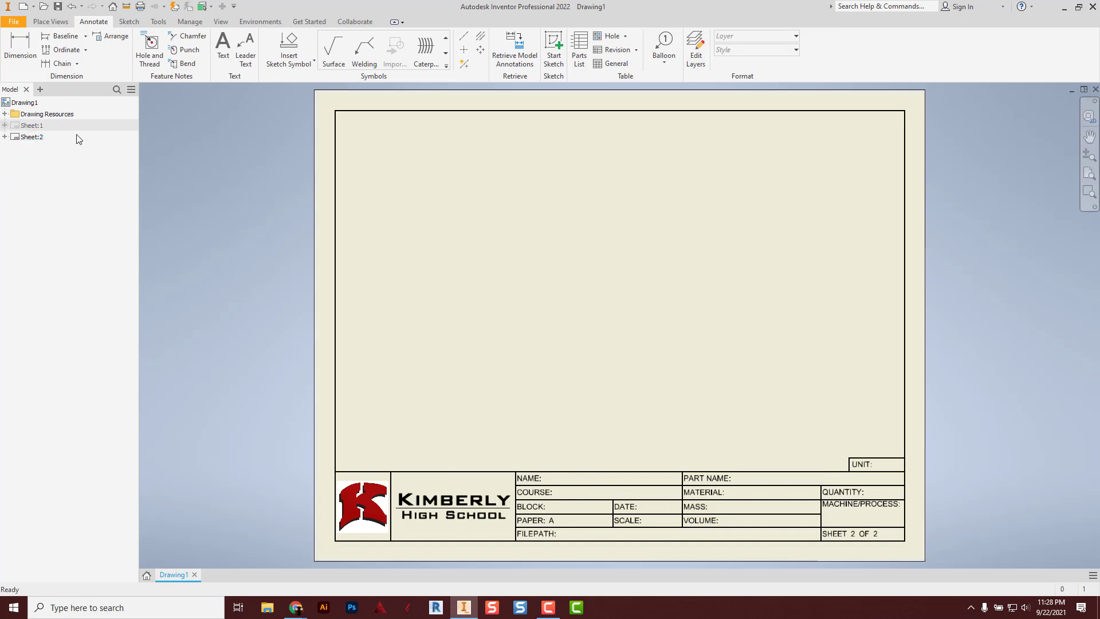
pyautogui.rightClick(465, 185)
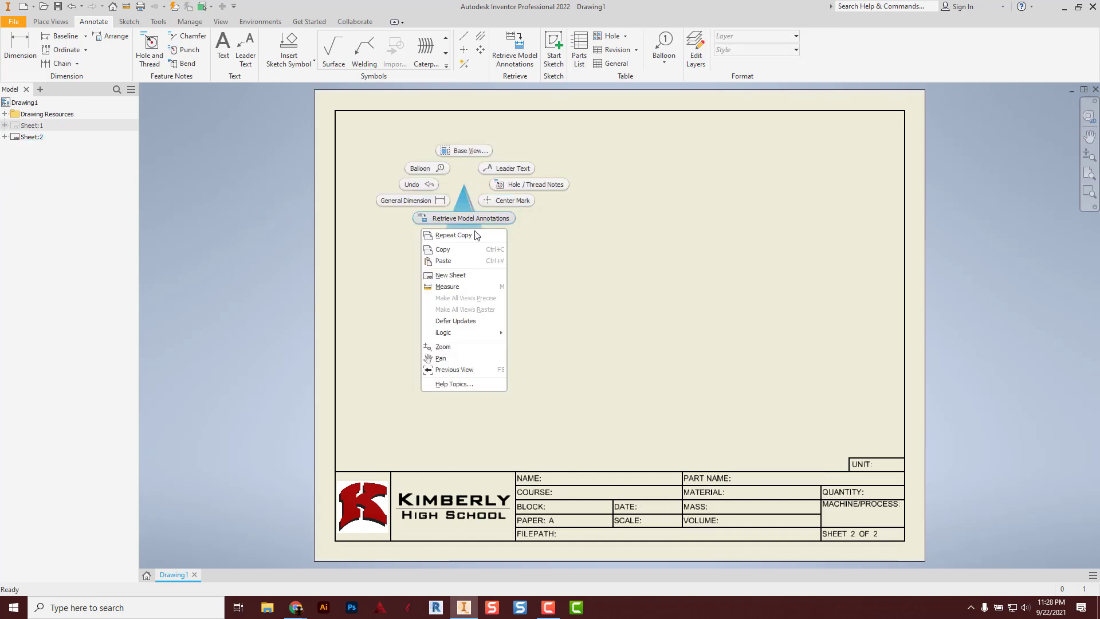
pyautogui.click(460, 260)
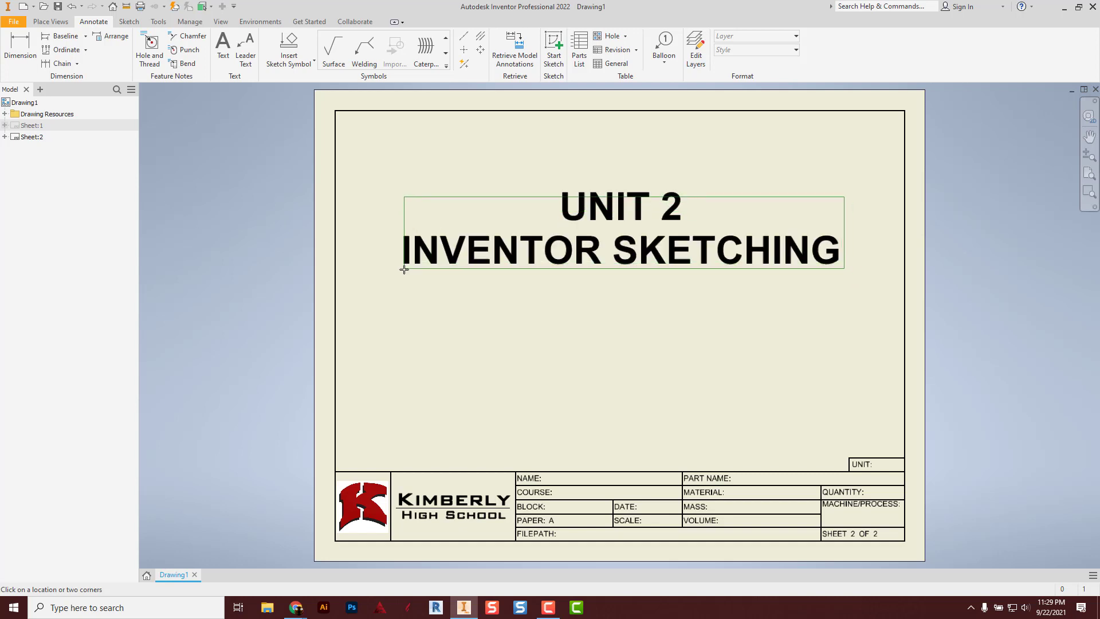
pyautogui.click(404, 269)
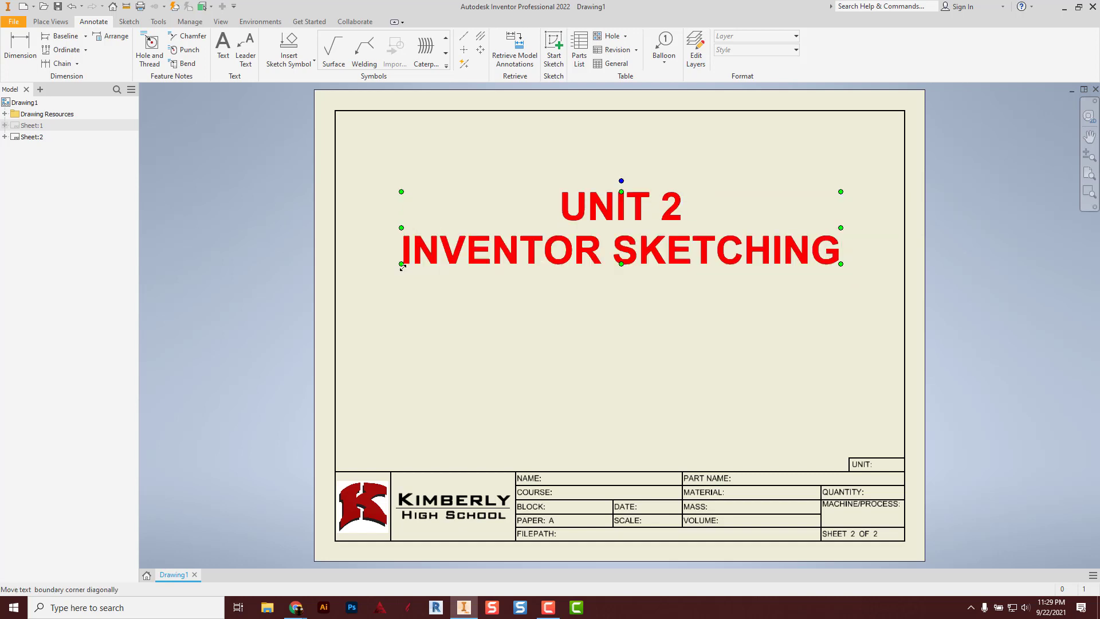
# Step: Add a blank line and the line "BLOCK SHAPES" below "INVENTOR SKETCHING" in the Sheet:2 title note
pyautogui.doubleClick(570, 262)
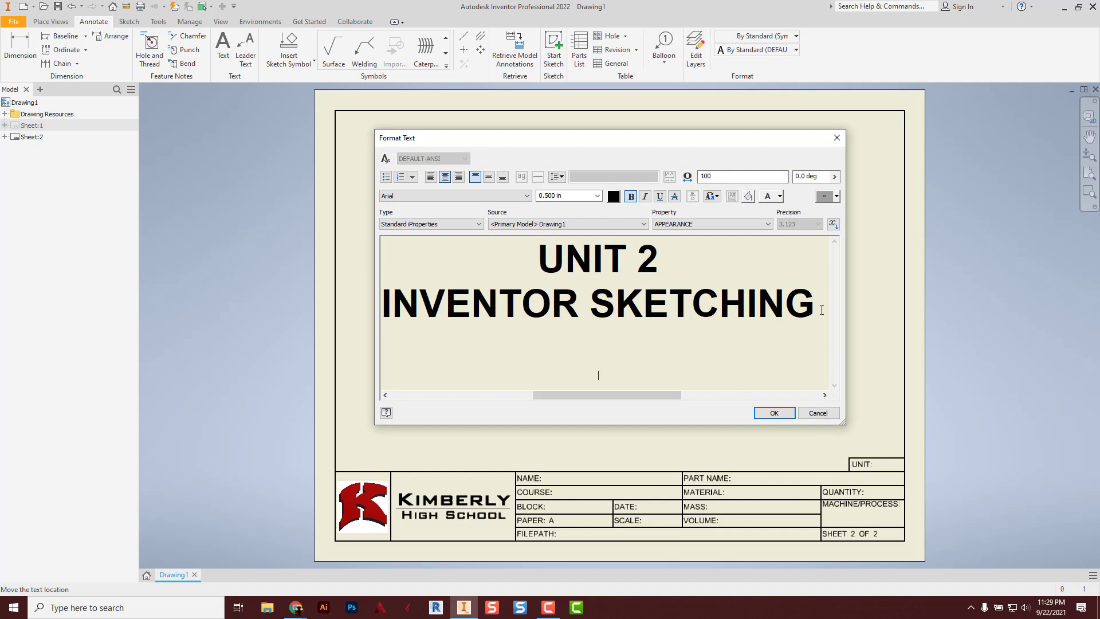
pyautogui.press('Return')
pyautogui.press('Return')
pyautogui.write('BLOCK')
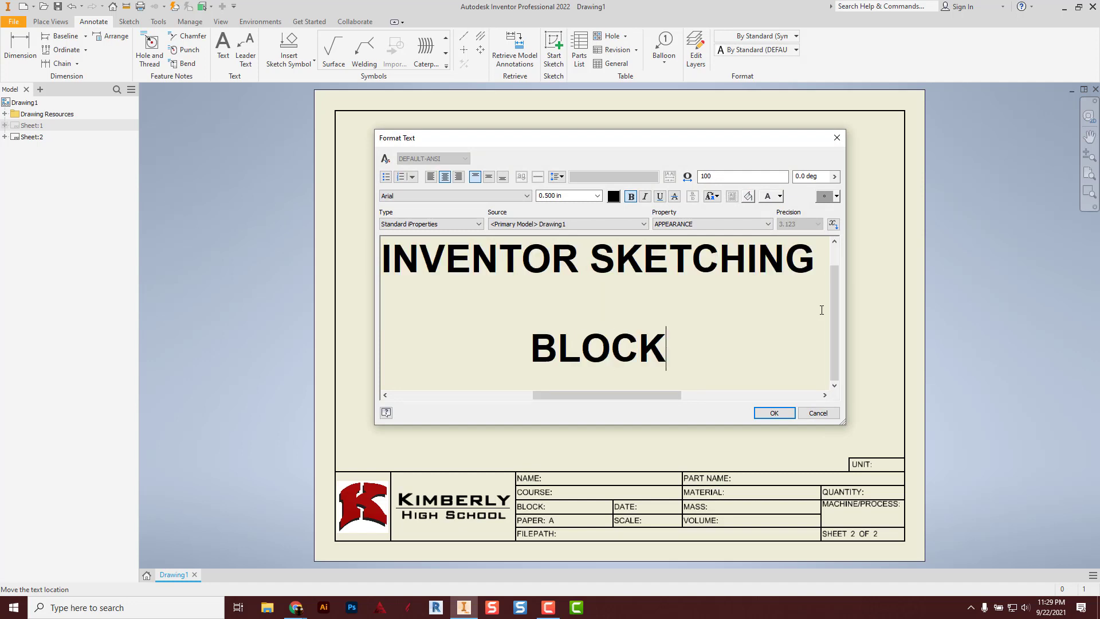
pyautogui.write(' SHAPT')
pyautogui.press('BackSpace')
pyautogui.write('ES')
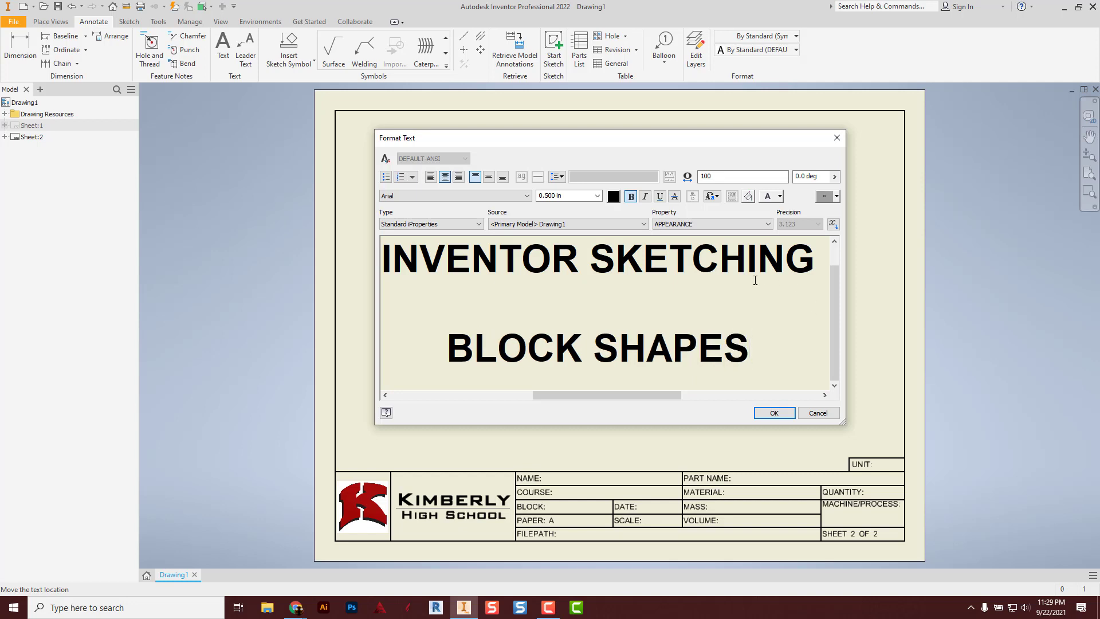
pyautogui.click(773, 413)
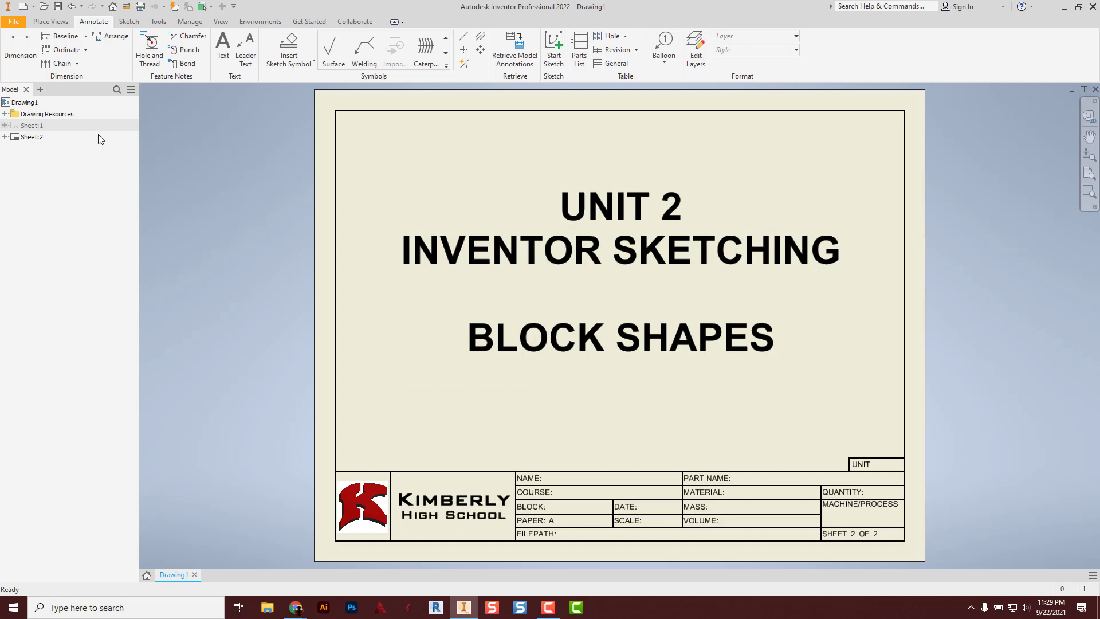
# Step: Add a third sheet with the title block scale set to 1:1, consulting page 3 of the reference PDF in Chrome
pyautogui.rightClick(54, 175)
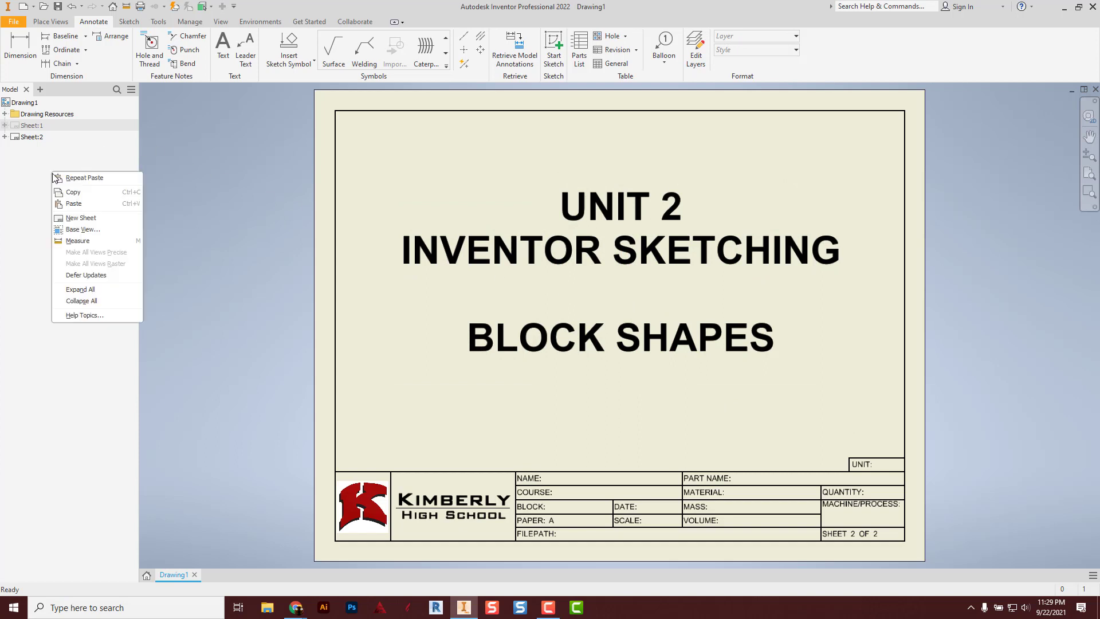
pyautogui.click(84, 218)
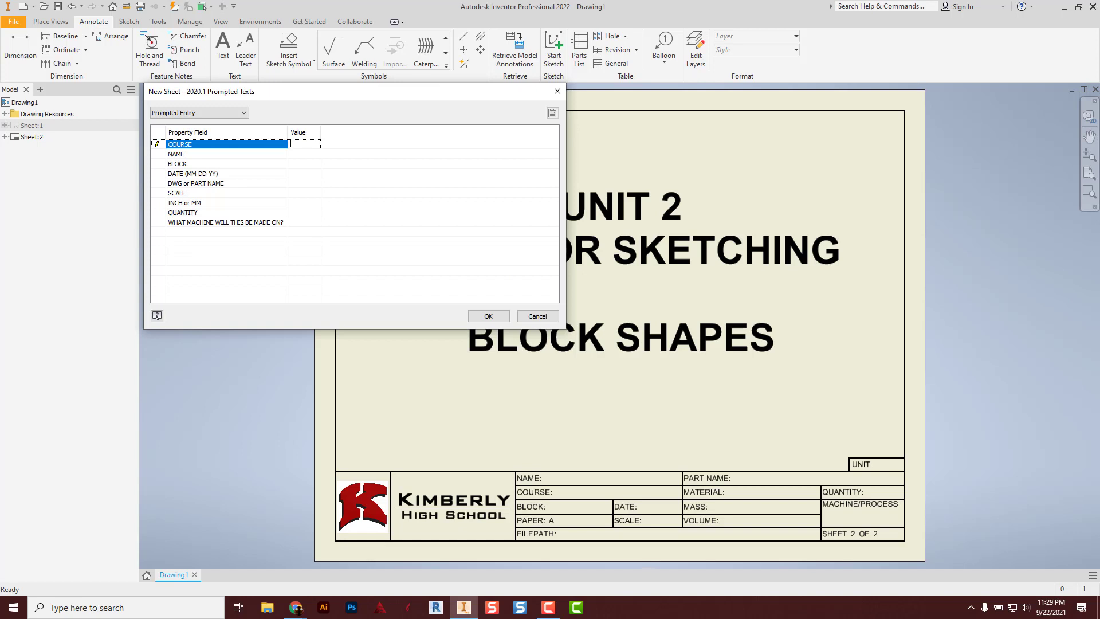
pyautogui.moveTo(1099, 150); pyautogui.dragTo(486, 69)
pyautogui.doubleClick(486, 69)
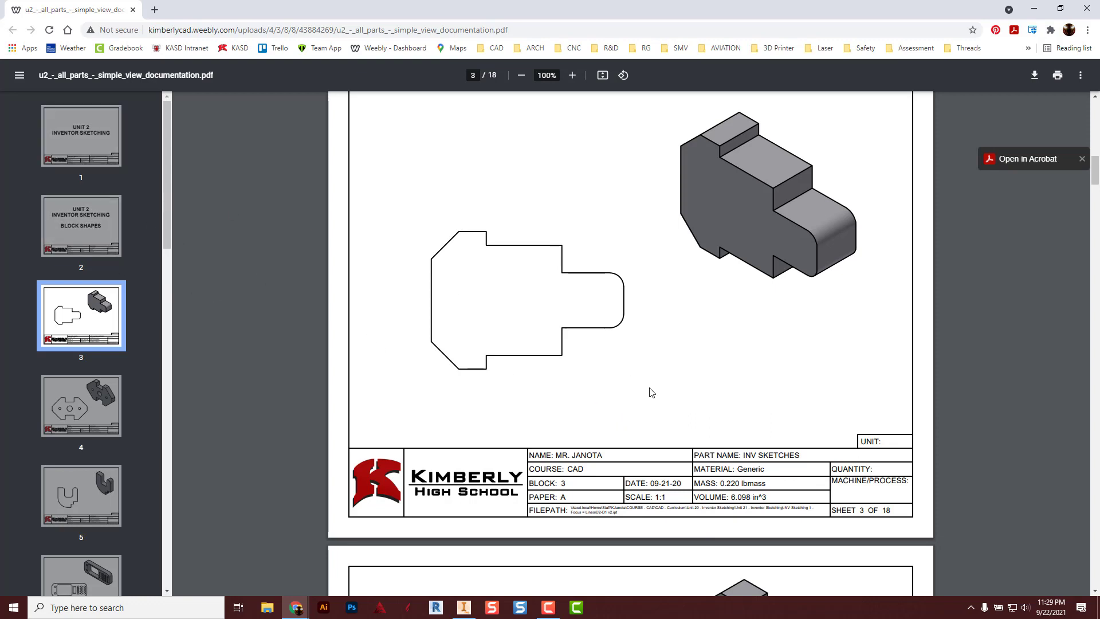
pyautogui.click(662, 498)
pyautogui.doubleClick(382, 14)
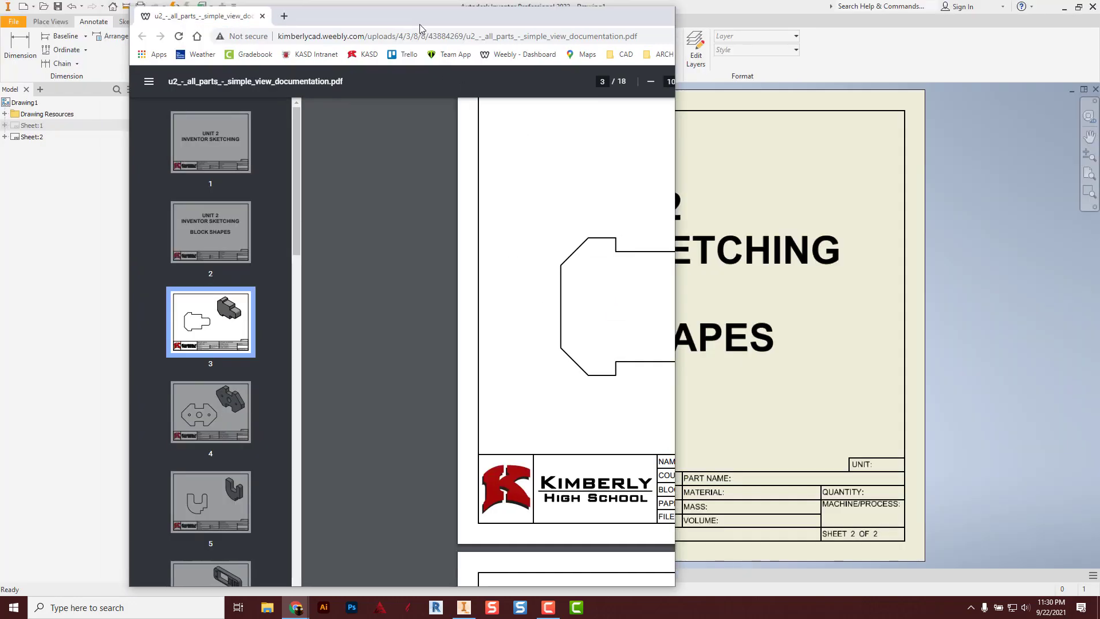
pyautogui.moveTo(420, 25); pyautogui.dragTo(1099, 80)
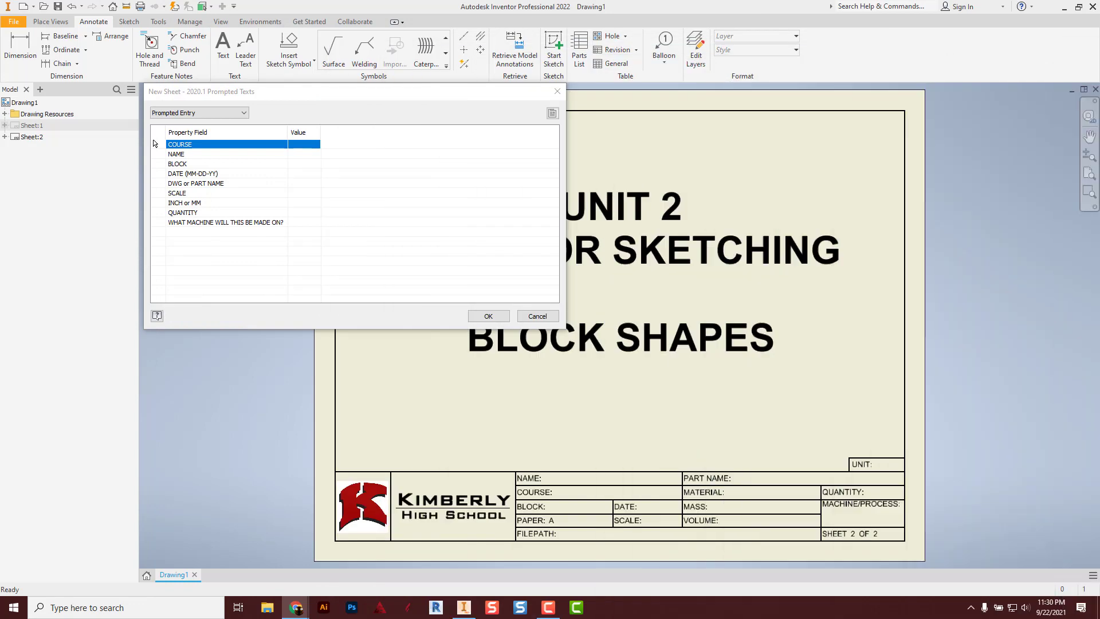
pyautogui.click(303, 193)
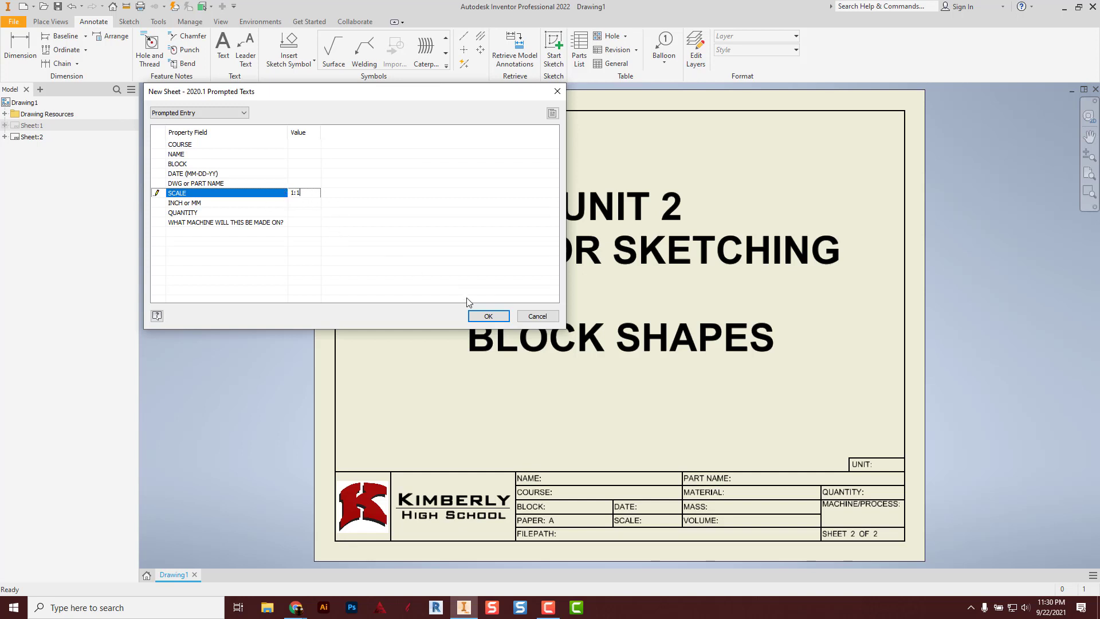
pyautogui.click(488, 316)
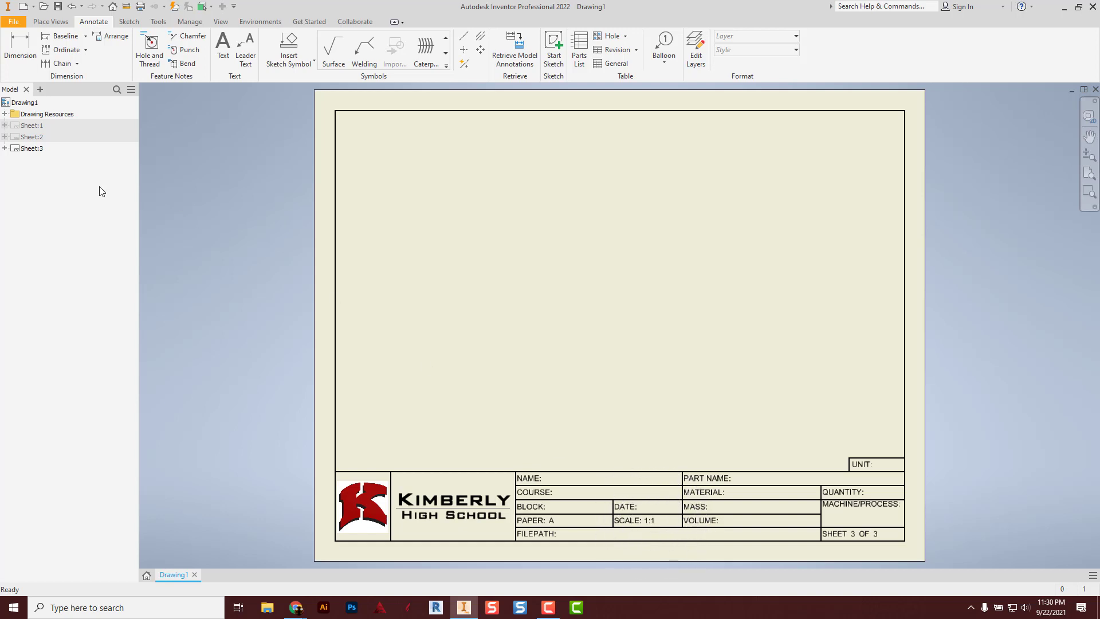
# Step: Start a base view on Sheet:3 and browse for its model file on the staff home network drive
pyautogui.click(40, 24)
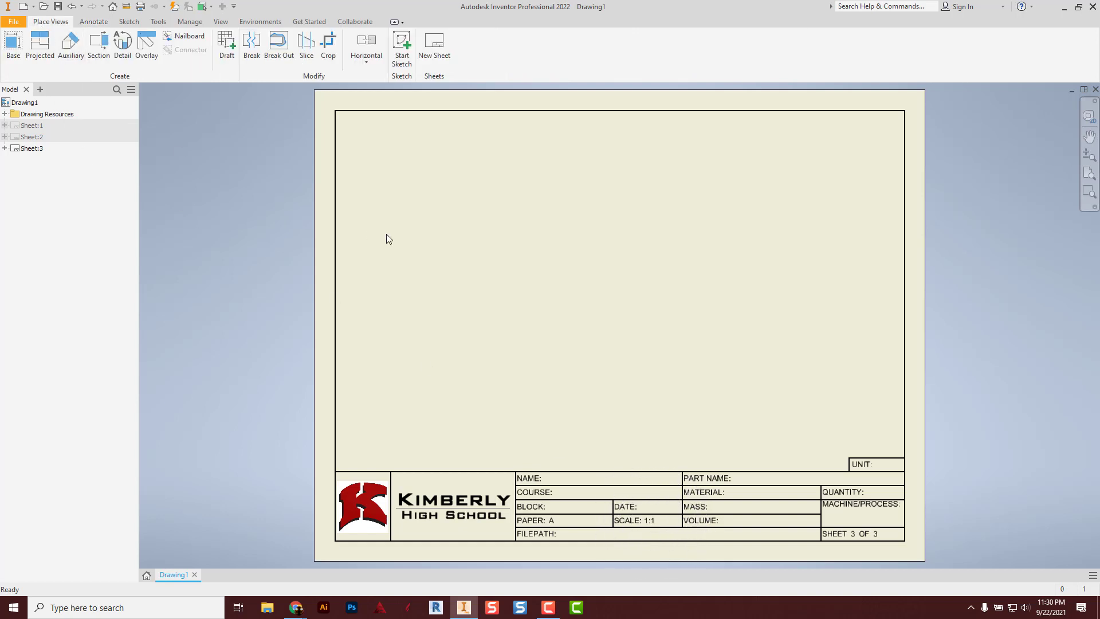
pyautogui.click(12, 50)
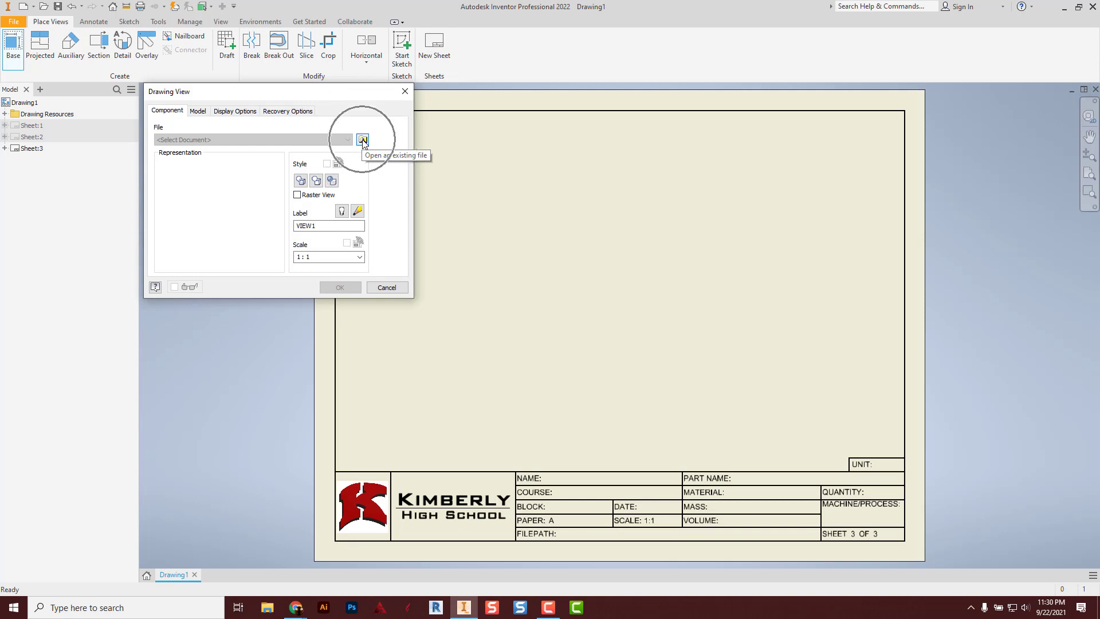
pyautogui.click(363, 141)
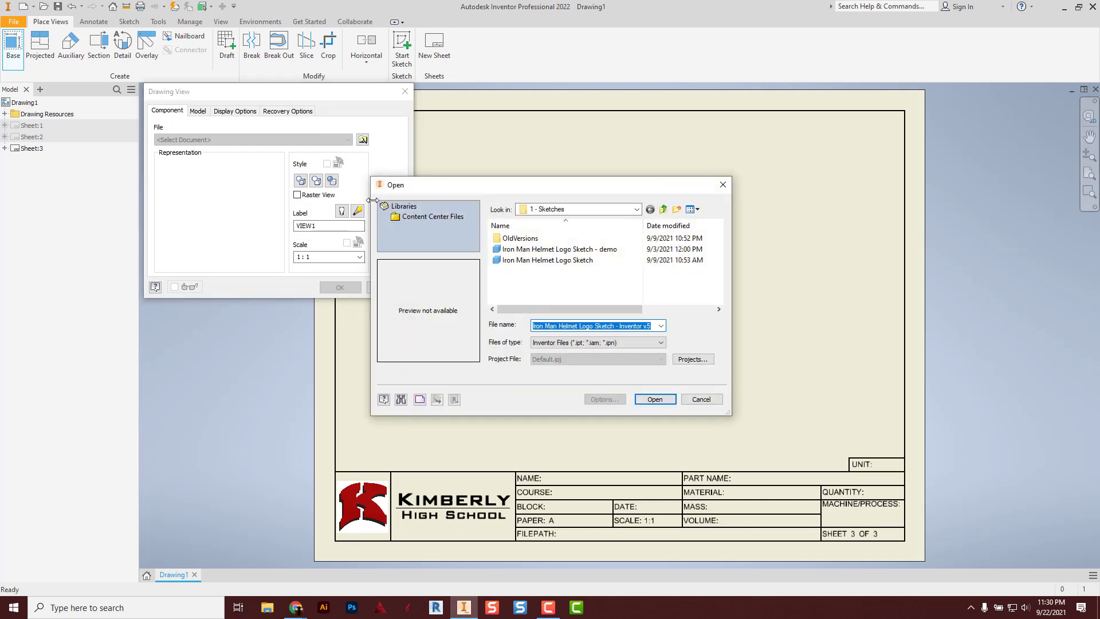
pyautogui.moveTo(457, 190); pyautogui.dragTo(368, 119)
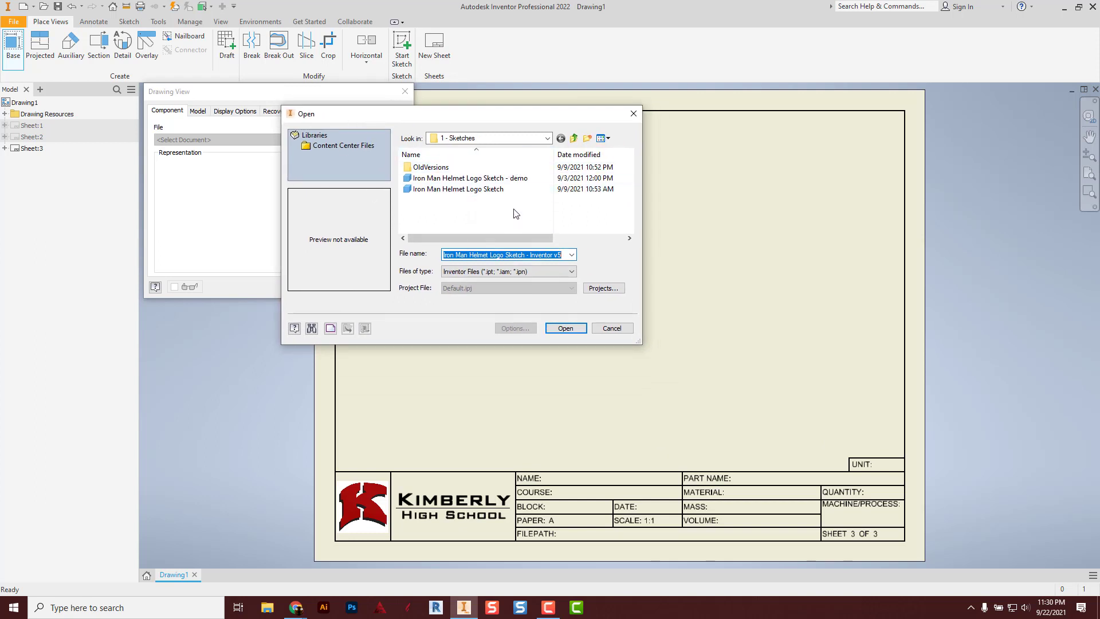
pyautogui.click(548, 138)
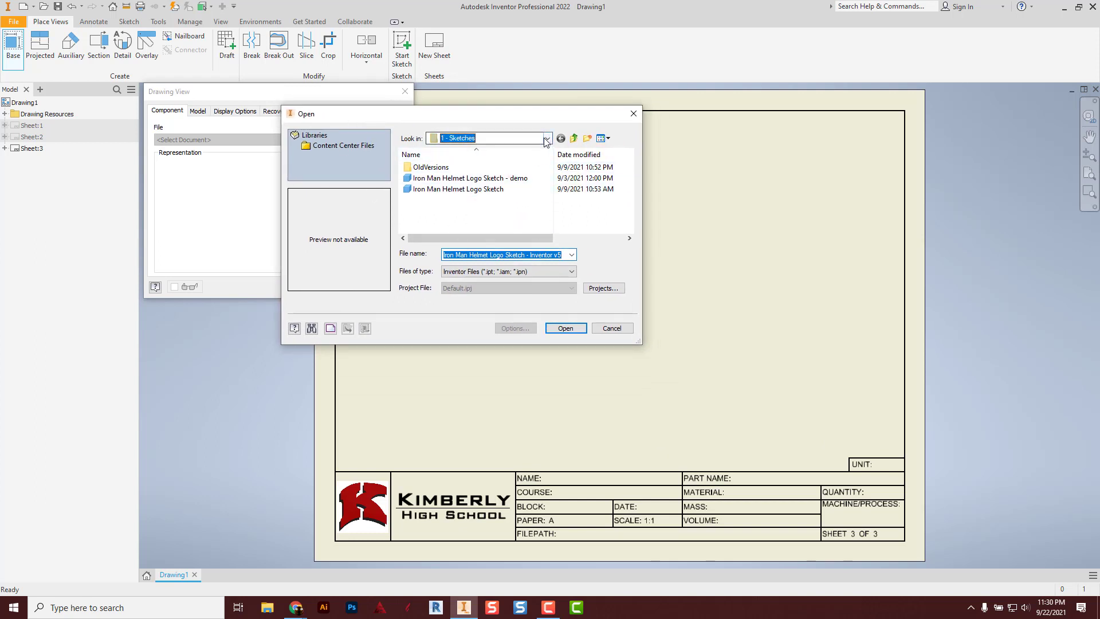
pyautogui.click(547, 138)
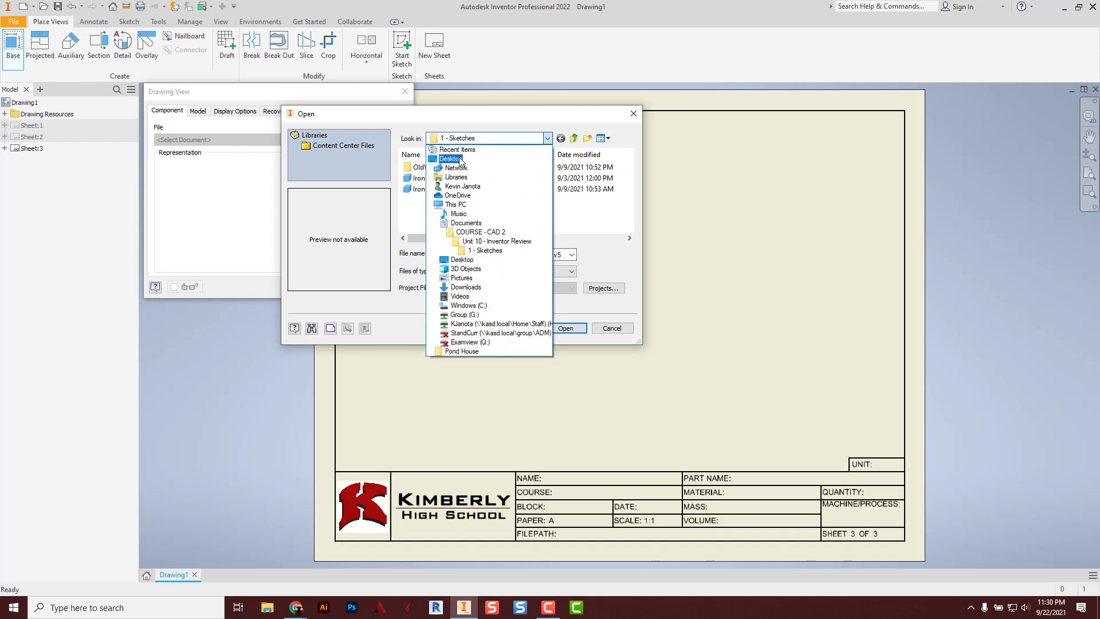
pyautogui.click(460, 159)
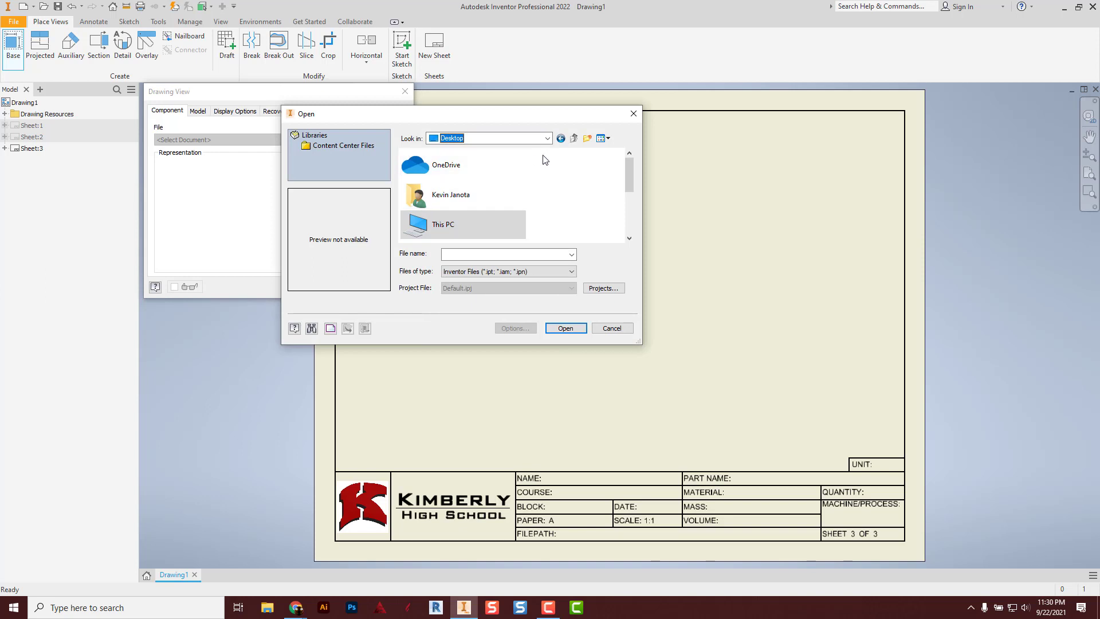
pyautogui.click(548, 139)
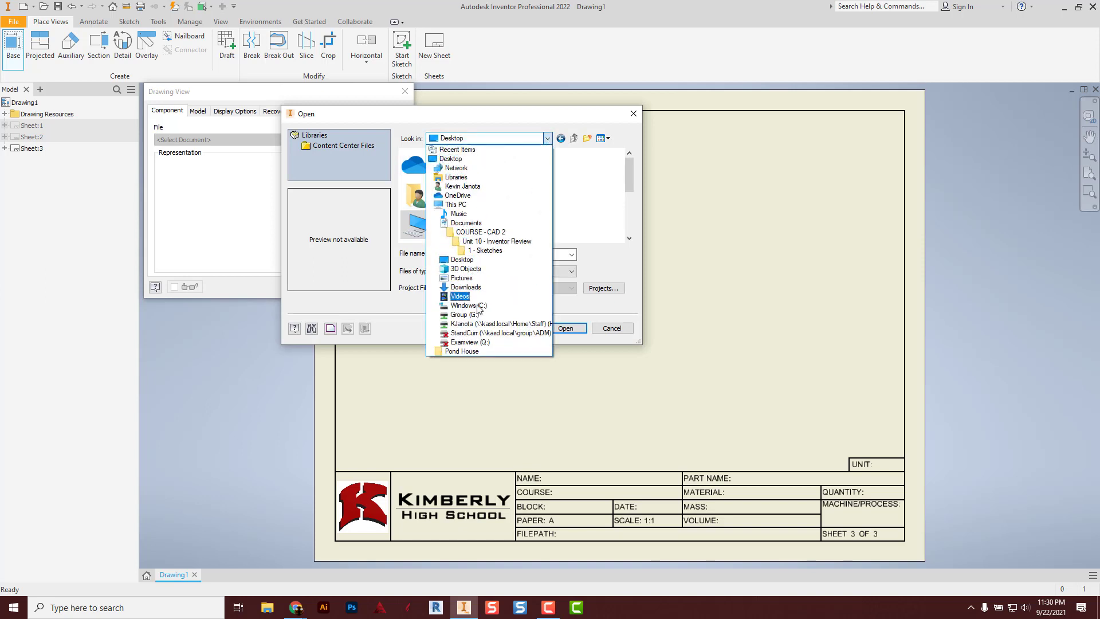
pyautogui.click(477, 324)
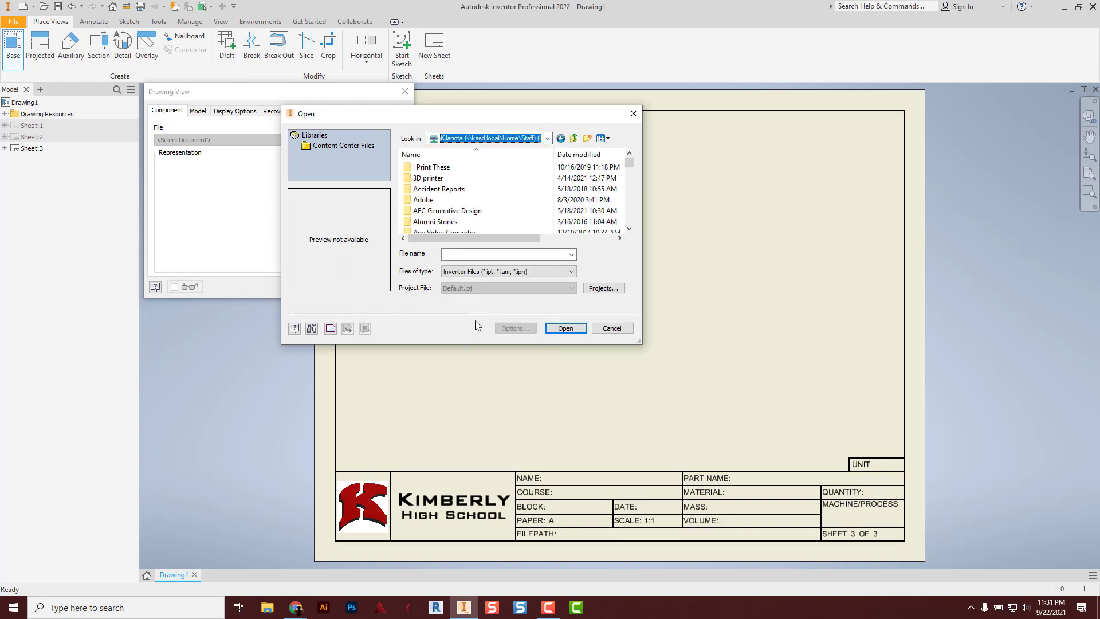
# Step: Open the COURSE - CAD folder and its CAD - Curriculum subfolder
pyautogui.scroll(-6, 444, 200)
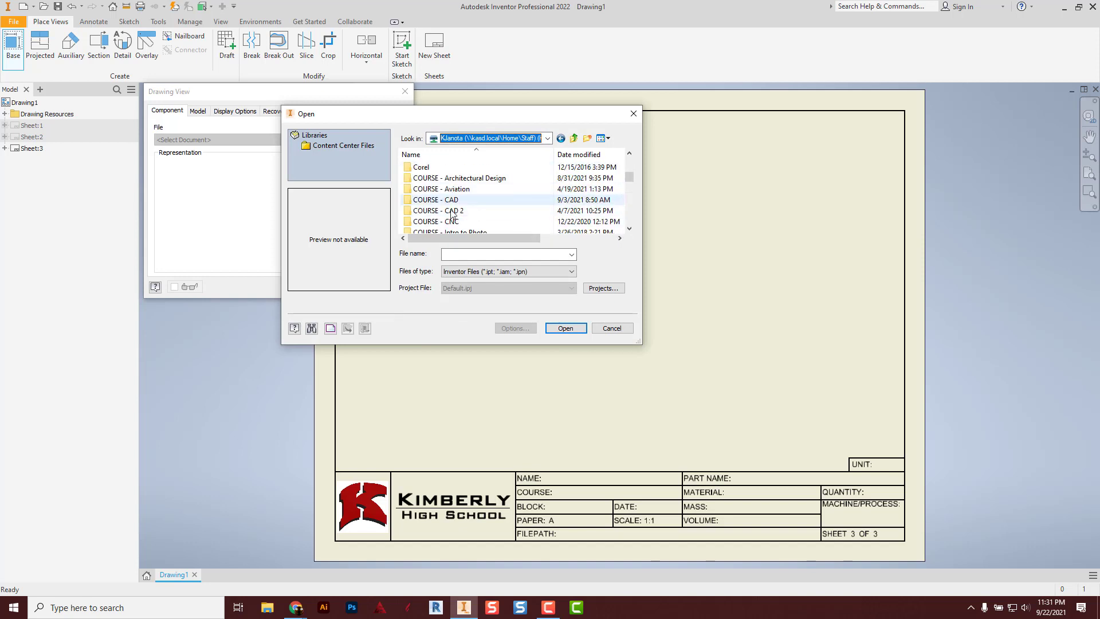
pyautogui.doubleClick(461, 203)
pyautogui.scroll(-1, 455, 189)
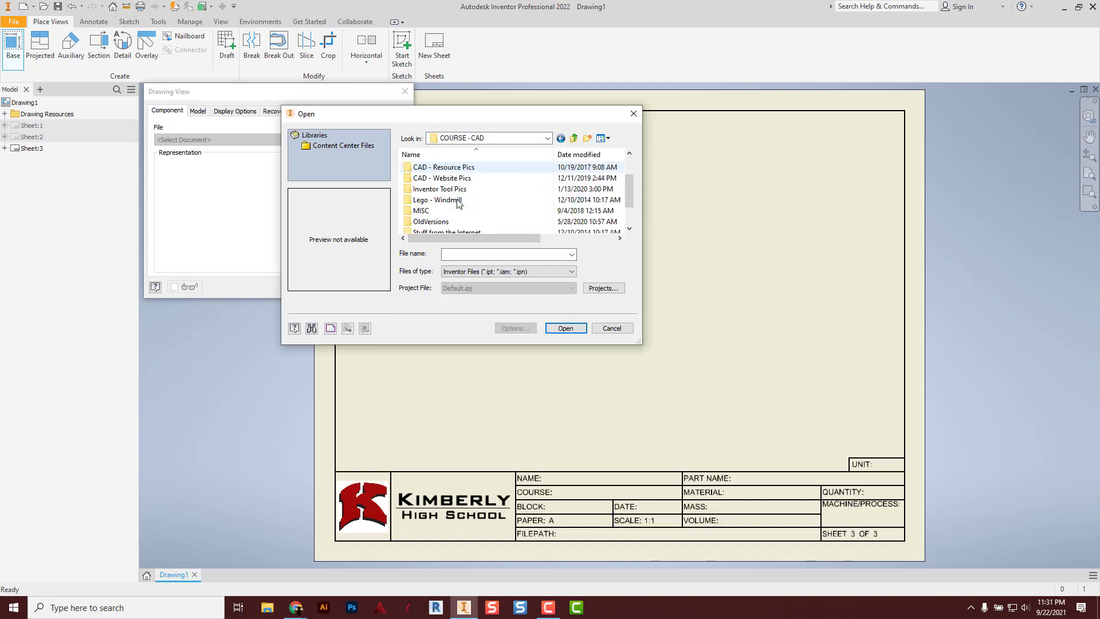
pyautogui.scroll(1, 456, 190)
pyautogui.doubleClick(454, 182)
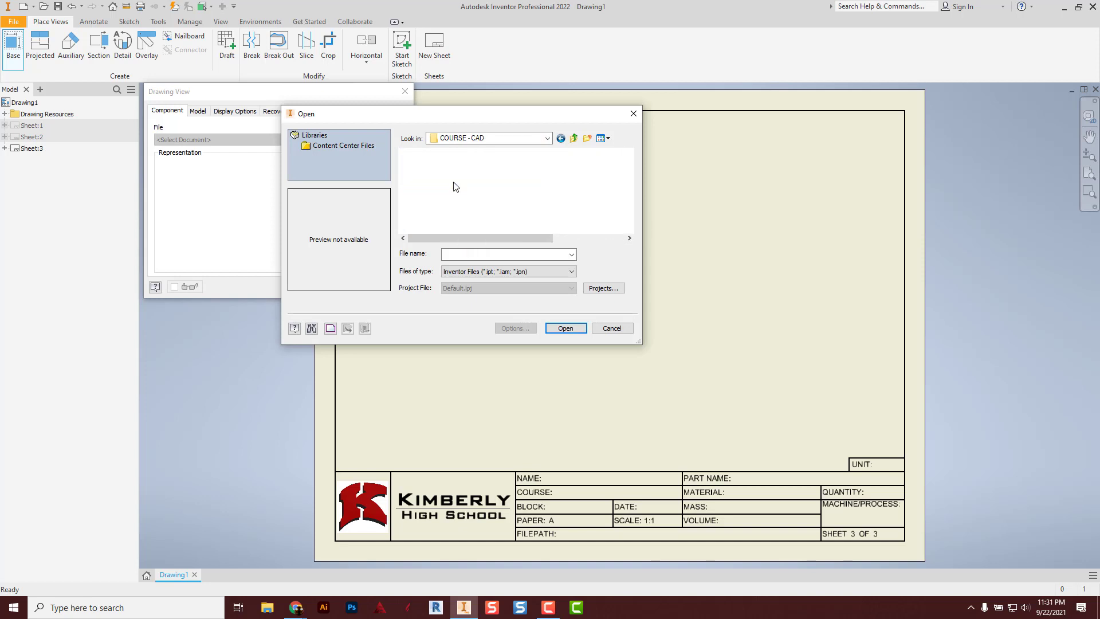
# Step: Load part U2-D1 v2 from Unit 20 - Inventor Sketching, Unit 21 - Inventor Sketching, INV Sketching 1 - Focus = Lines
pyautogui.scroll(-5, 454, 186)
pyautogui.scroll(-1, 454, 191)
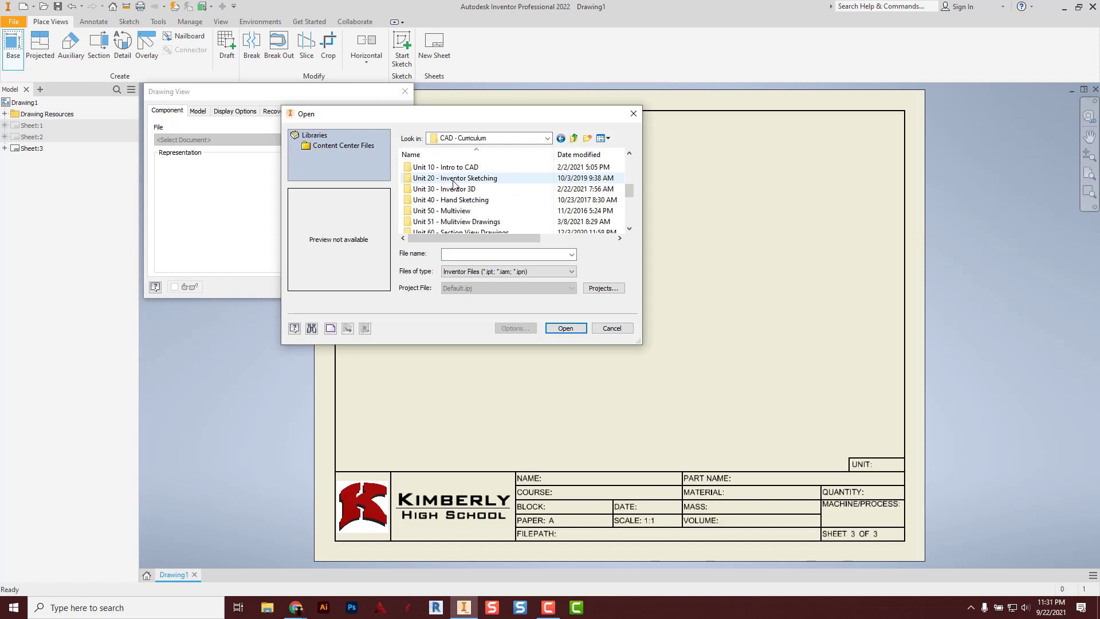
pyautogui.doubleClick(454, 178)
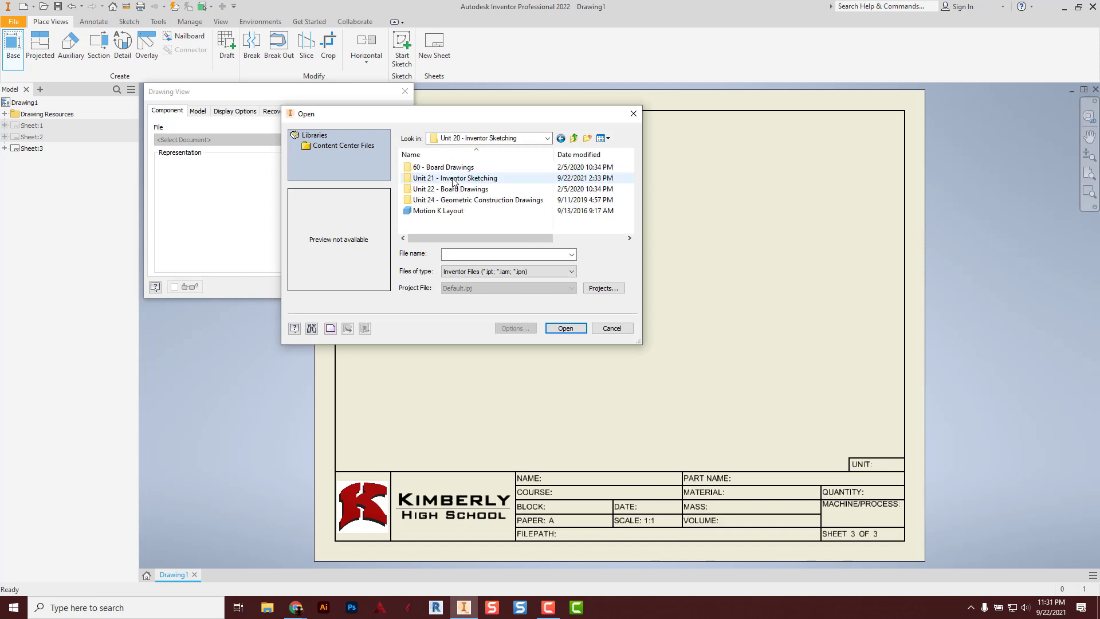
pyautogui.doubleClick(453, 179)
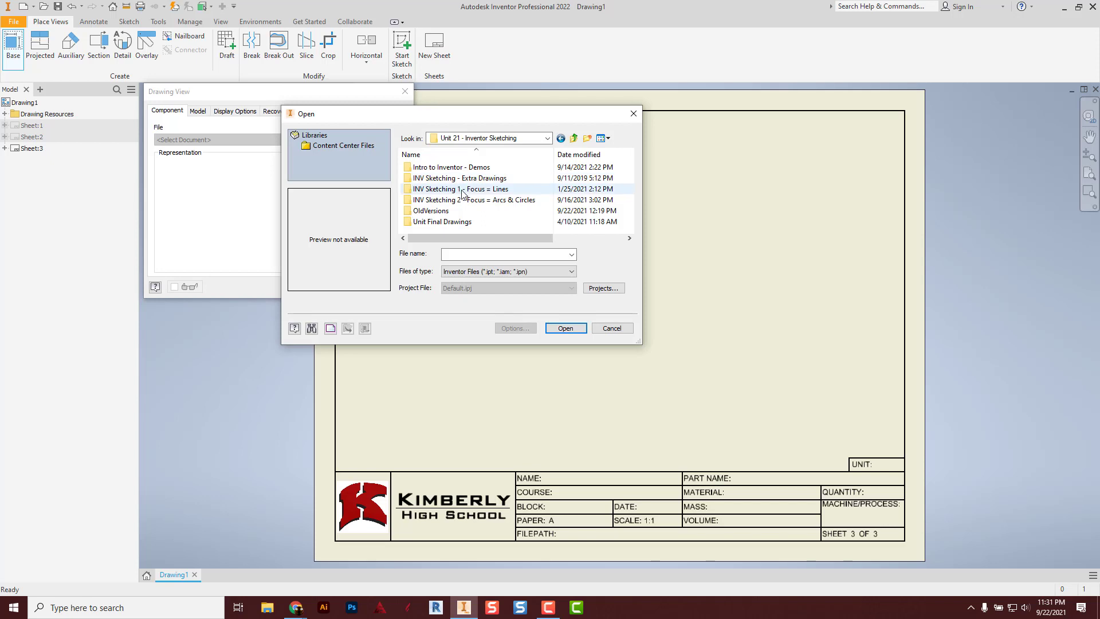
pyautogui.doubleClick(462, 190)
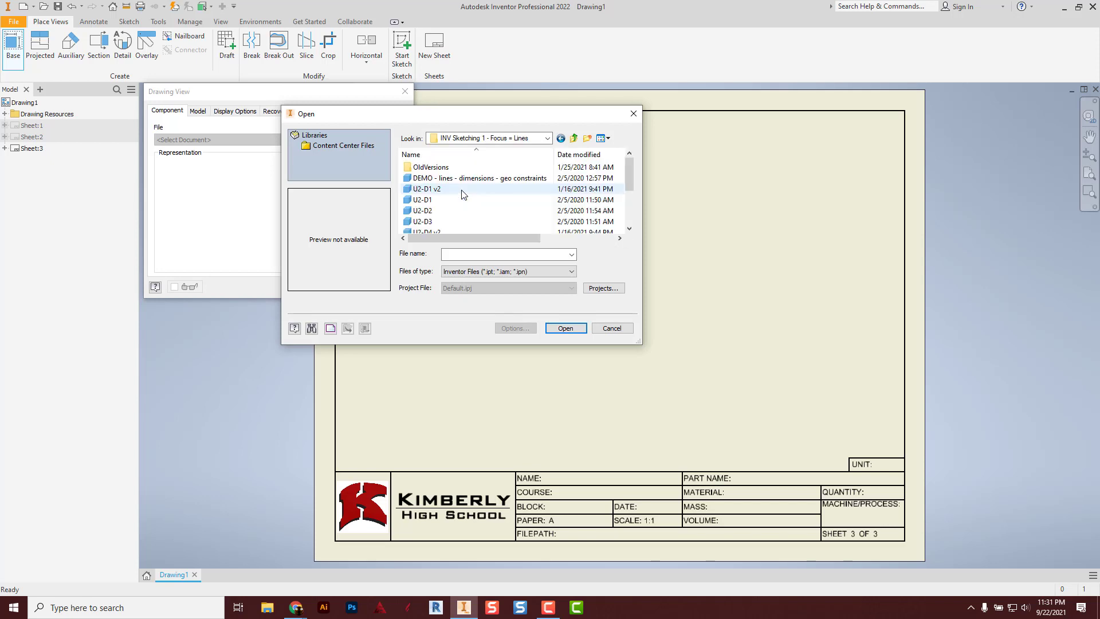
pyautogui.click(424, 190)
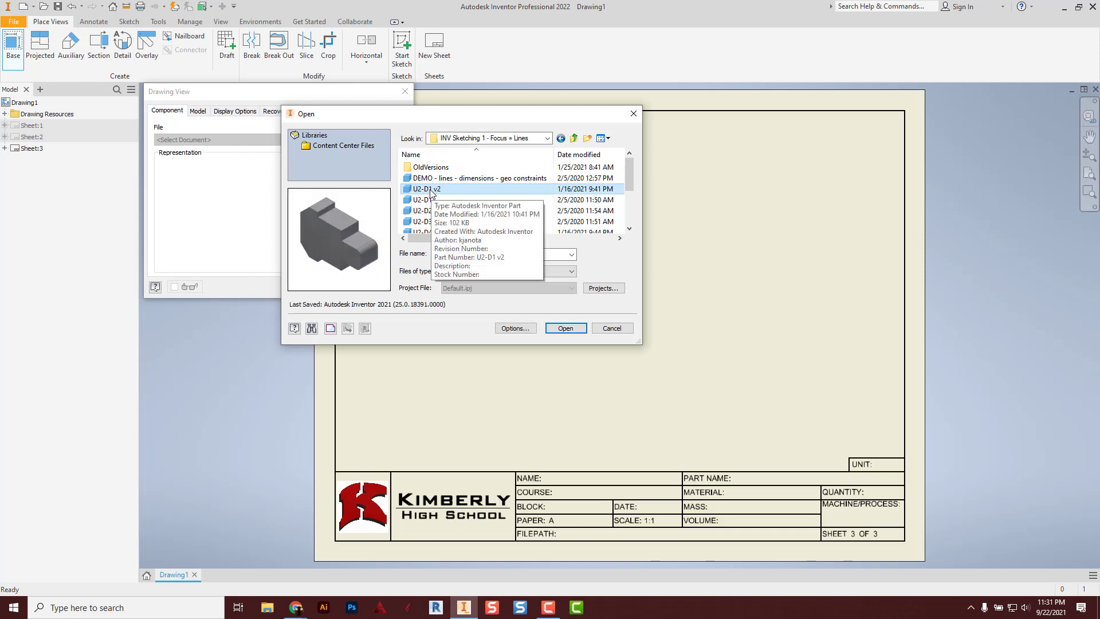
pyautogui.click(567, 330)
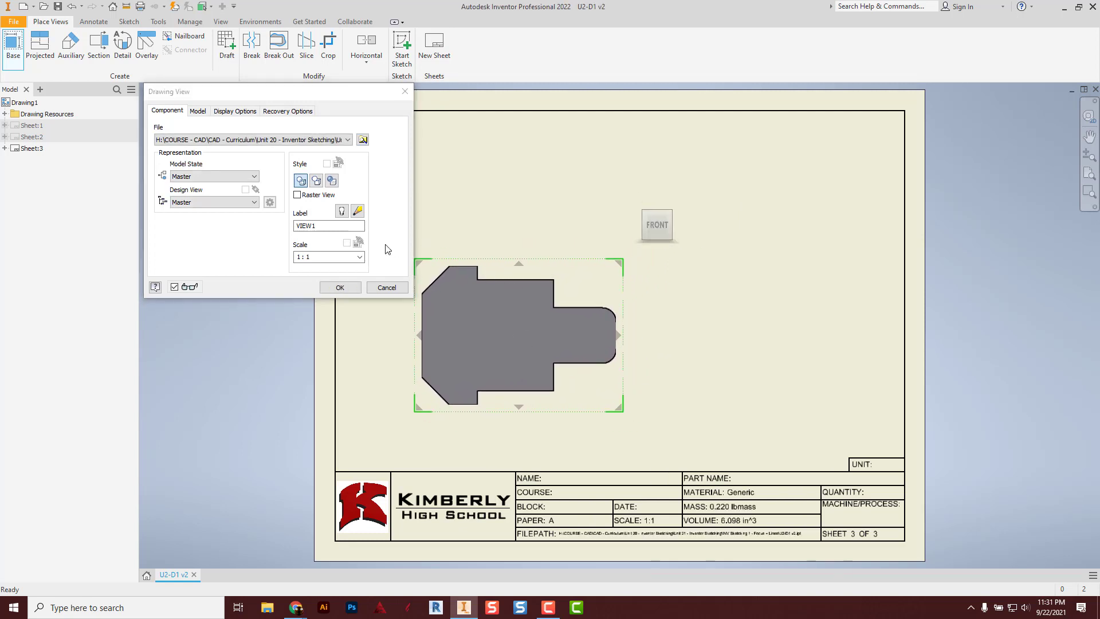
# Step: Place the front base view at 1:1 with a projected isometric view toward the sheet's upper-right corner
pyautogui.click(314, 258)
pyautogui.click(779, 167)
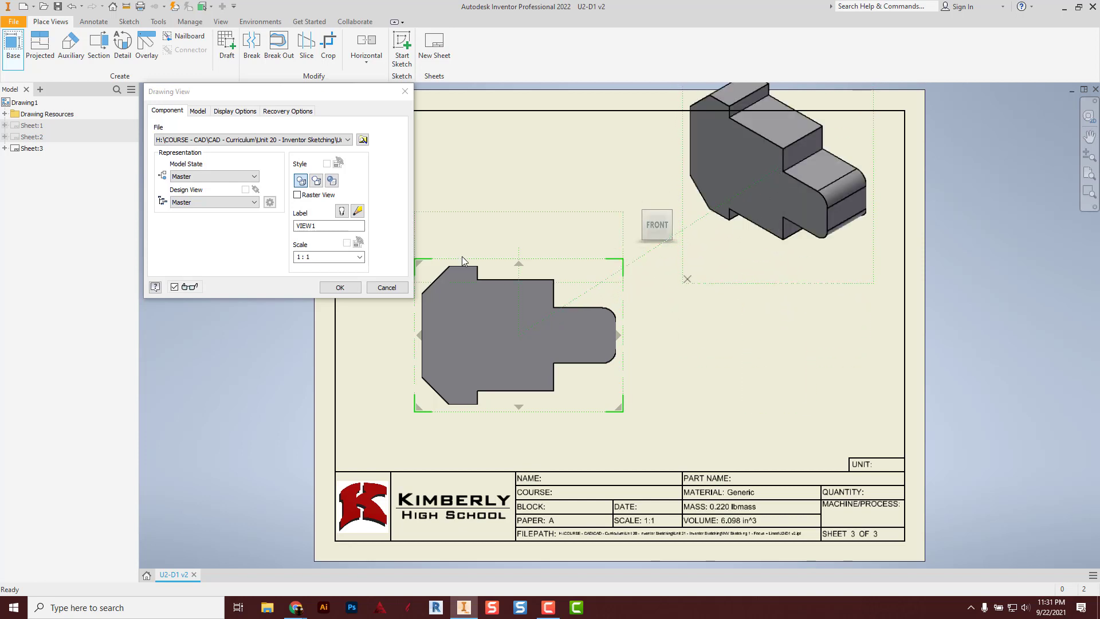
pyautogui.click(352, 289)
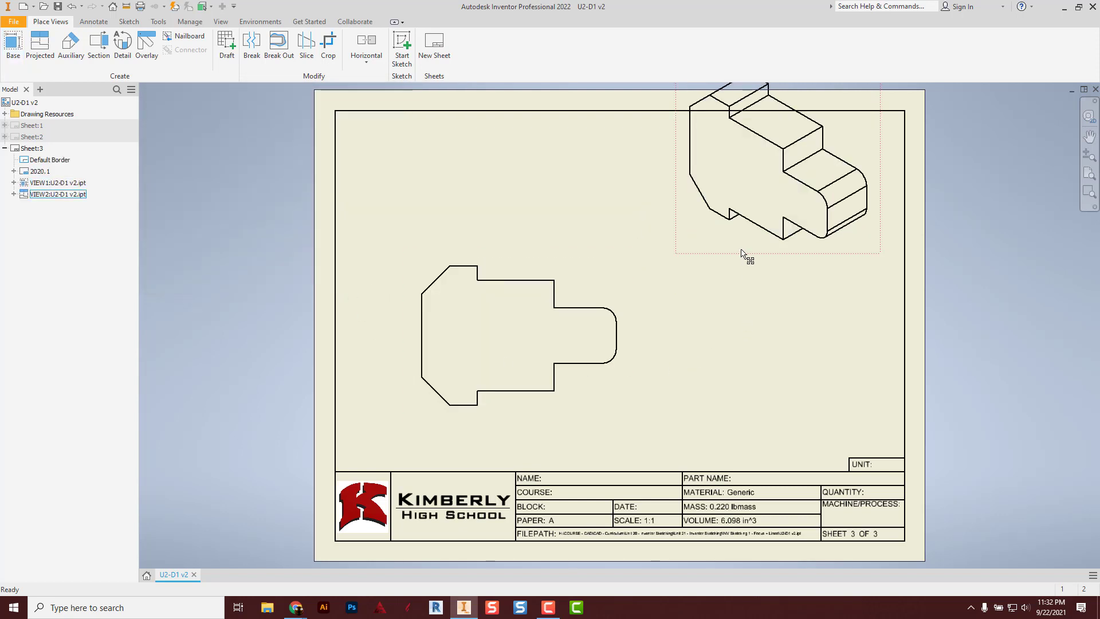
# Step: Move the isometric view down inside the sheet border and shift the front view slightly to the right
pyautogui.moveTo(742, 250); pyautogui.dragTo(752, 316)
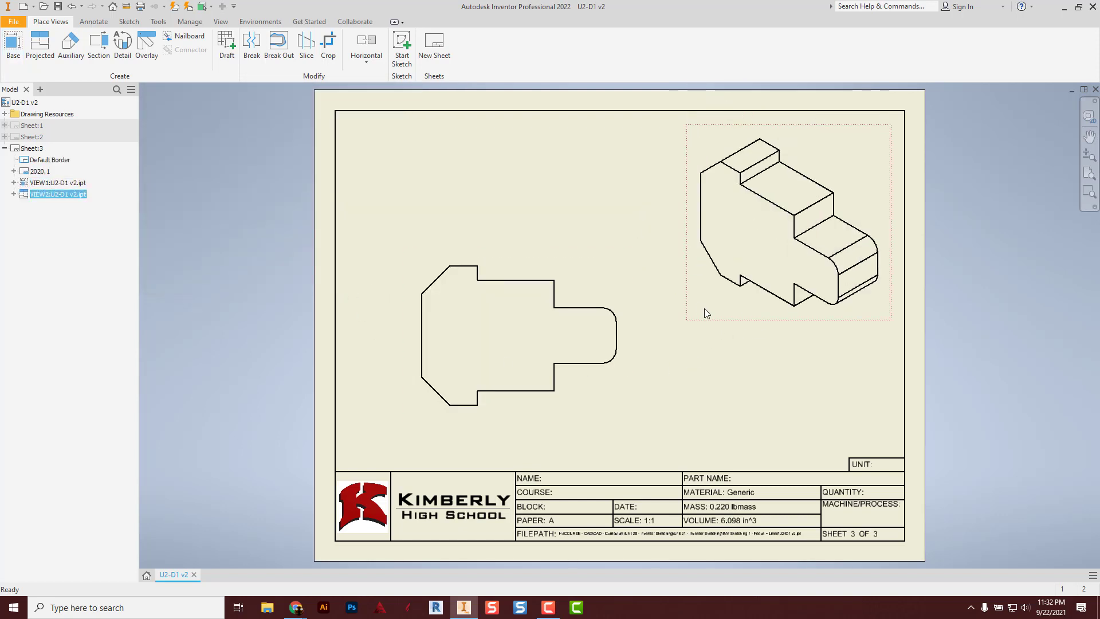
pyautogui.moveTo(632, 363); pyautogui.dragTo(650, 368)
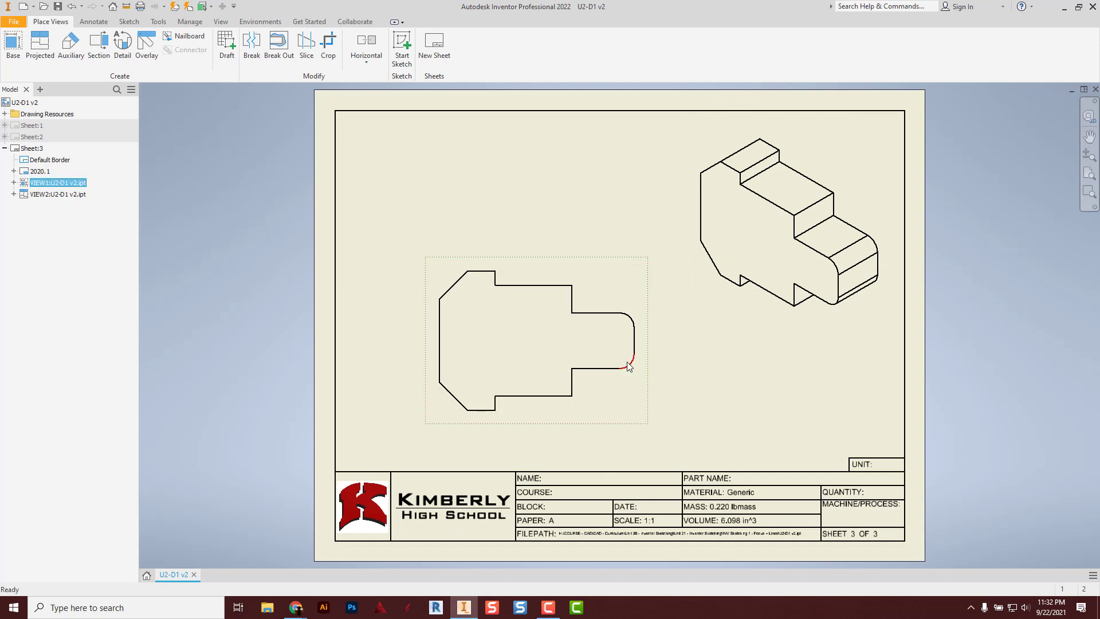
pyautogui.doubleClick(531, 273)
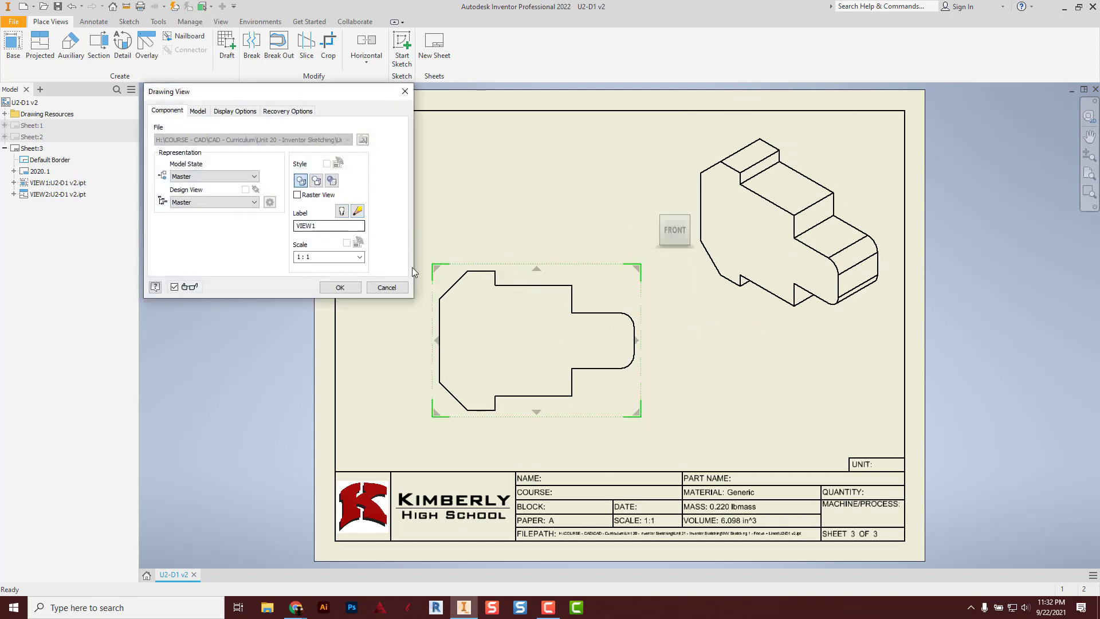
pyautogui.moveTo(483, 294)
pyautogui.mouseDown()
pyautogui.moveTo(563, 332)
pyautogui.moveTo(523, 281)
pyautogui.moveTo(496, 306)
pyautogui.mouseUp()
pyautogui.click(395, 289)
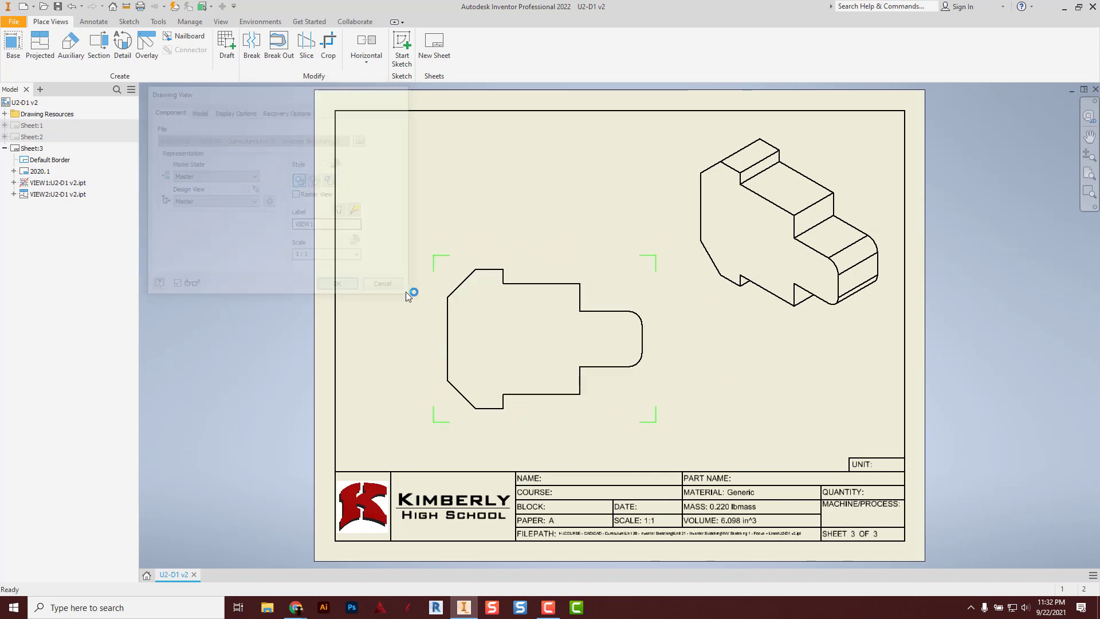
pyautogui.moveTo(777, 318)
pyautogui.mouseDown()
pyautogui.moveTo(751, 323)
pyautogui.moveTo(777, 310)
pyautogui.mouseUp()
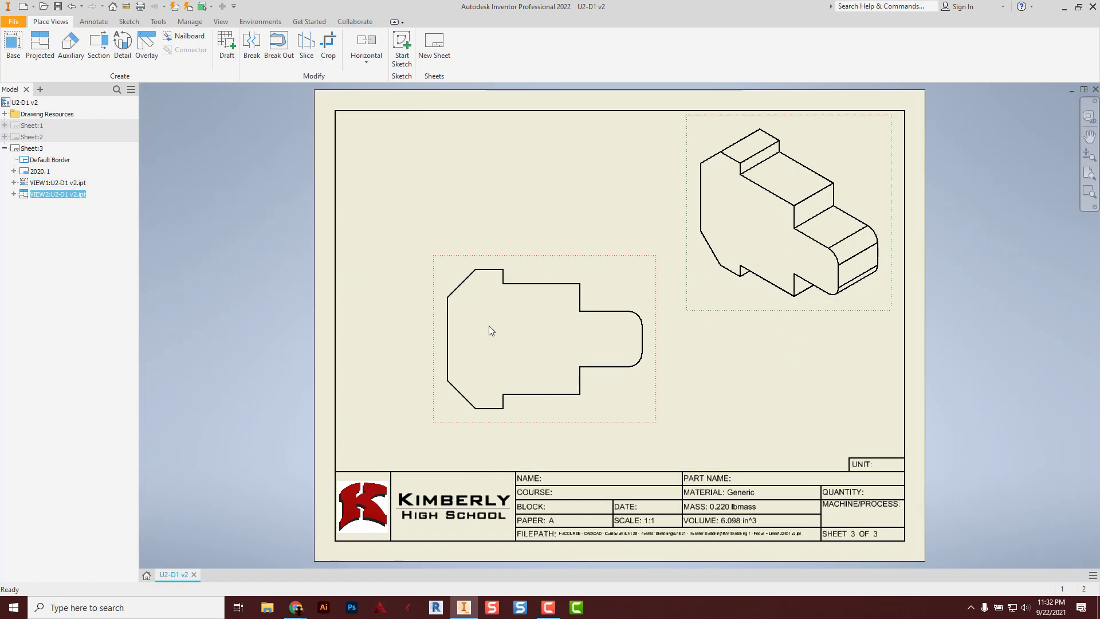
# Step: Set the isometric view's style to Shaded and turn off its tangent edges
pyautogui.doubleClick(783, 260)
pyautogui.click(733, 306)
pyautogui.click(734, 309)
pyautogui.doubleClick(733, 308)
pyautogui.moveTo(331, 99); pyautogui.dragTo(496, 107)
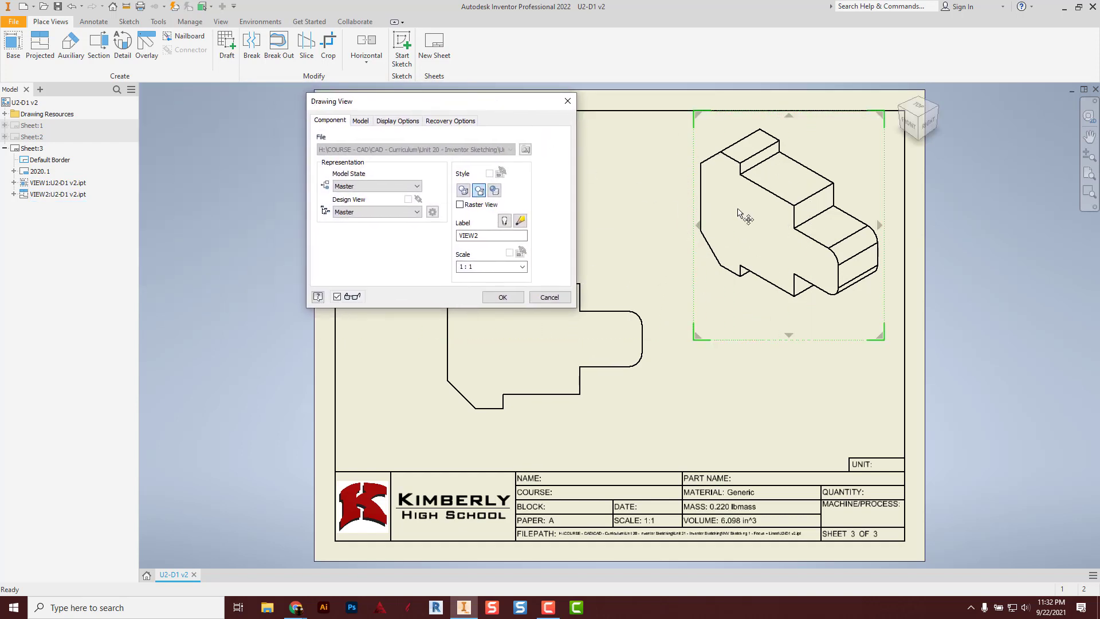
pyautogui.click(495, 191)
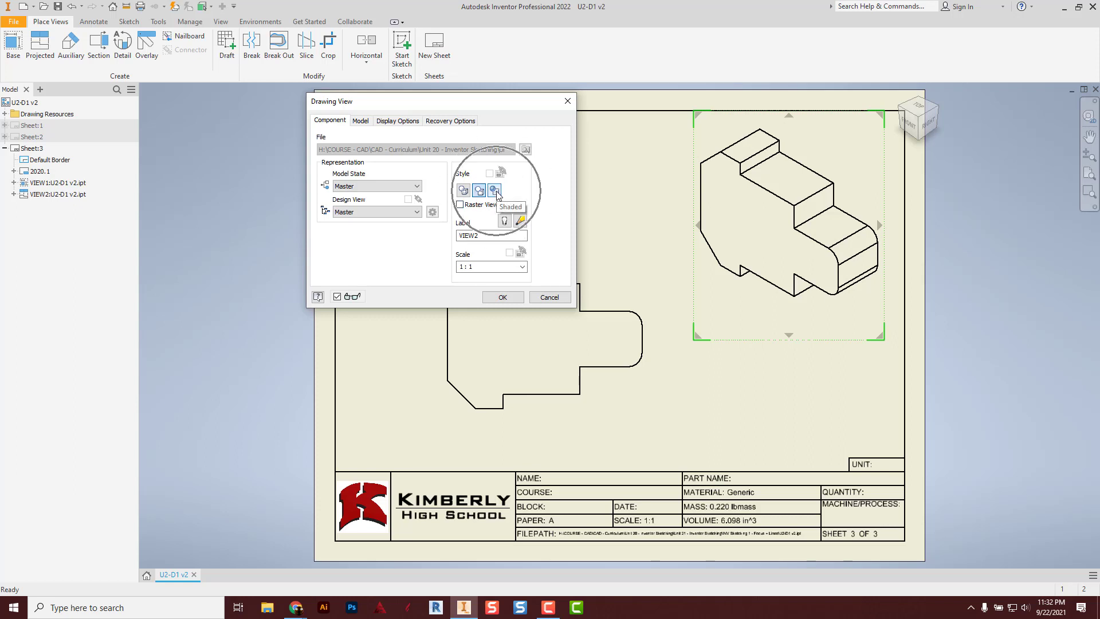
pyautogui.click(403, 123)
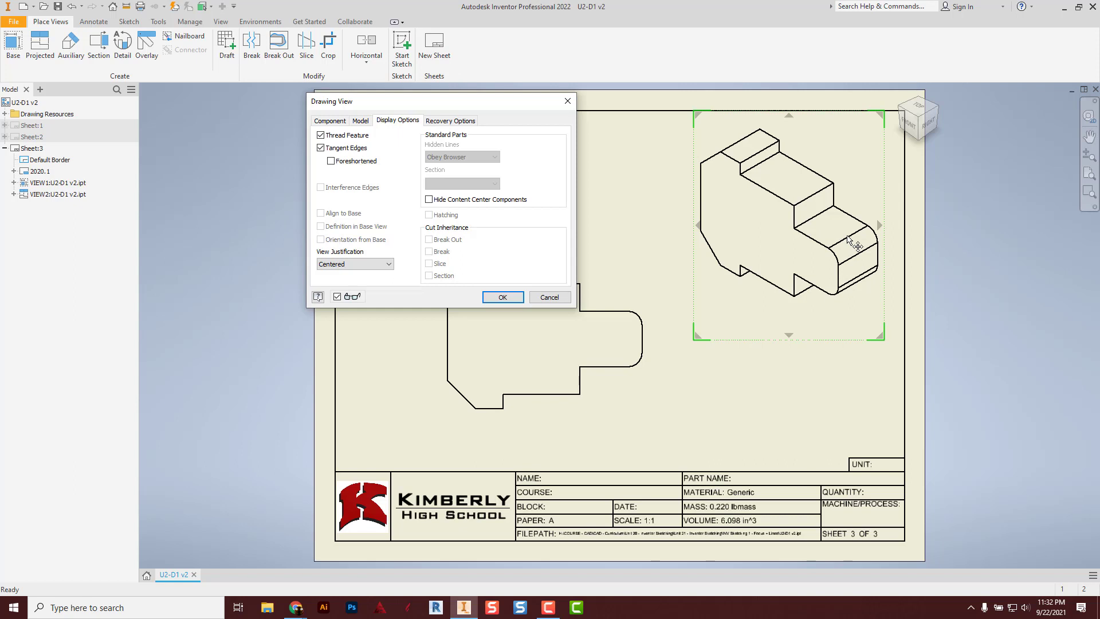
pyautogui.click(321, 149)
pyautogui.click(501, 297)
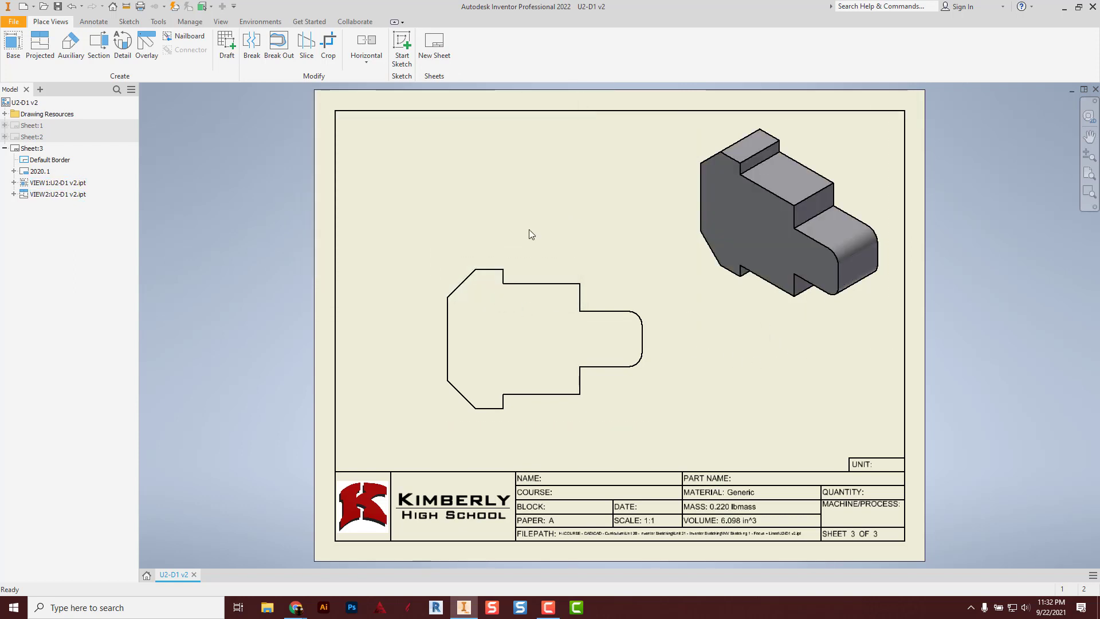
pyautogui.press('ctrl')
pyautogui.press('ctrl')
pyautogui.press('ctrl')
pyautogui.press('ctrl')
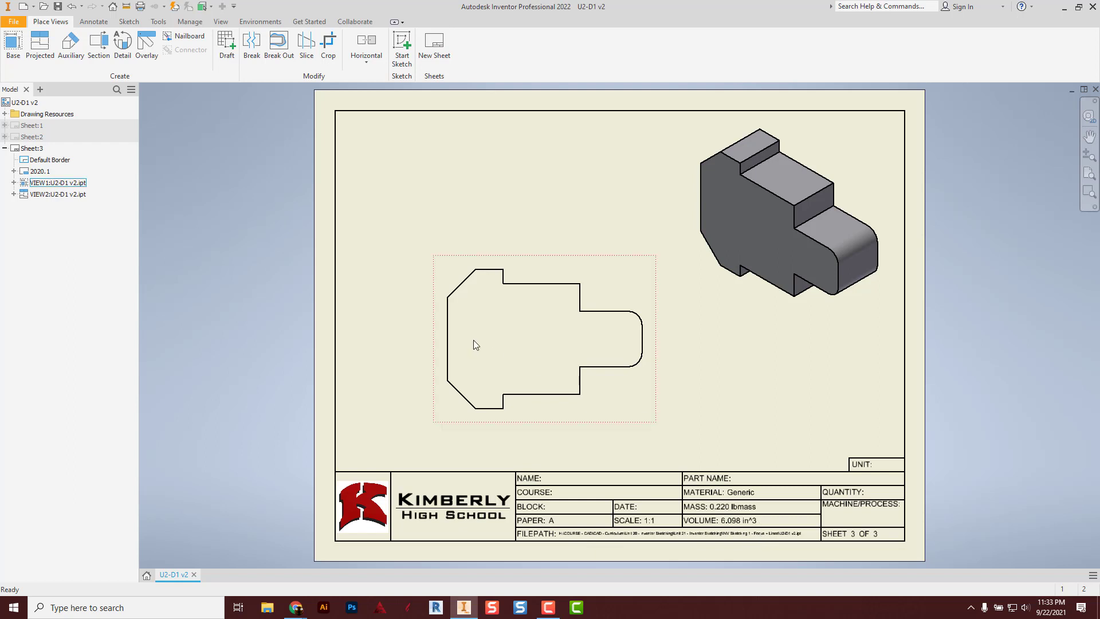
pyautogui.press('ctrl')
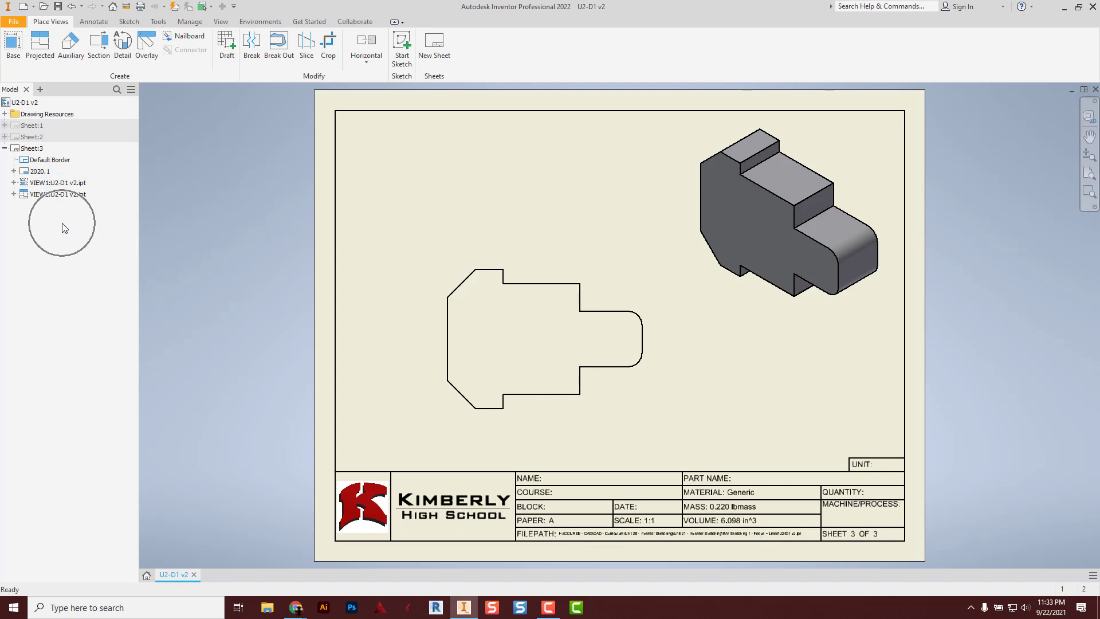
# Step: Add a fourth sheet with the title block scale set to .5, leaving the other entries blank
pyautogui.rightClick(62, 223)
pyautogui.click(96, 272)
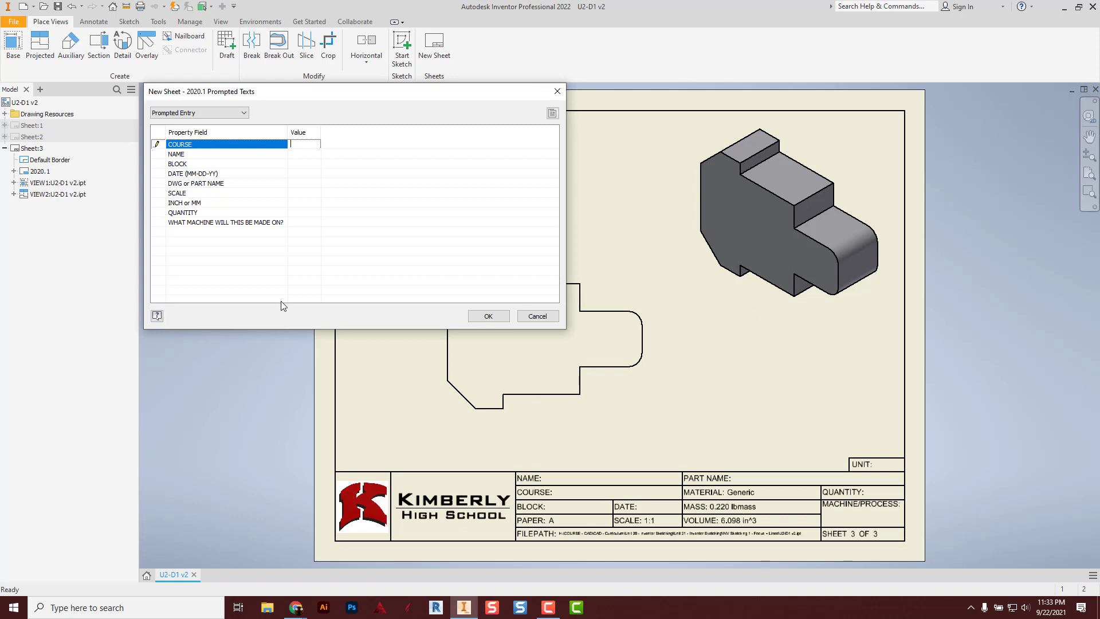
pyautogui.click(298, 193)
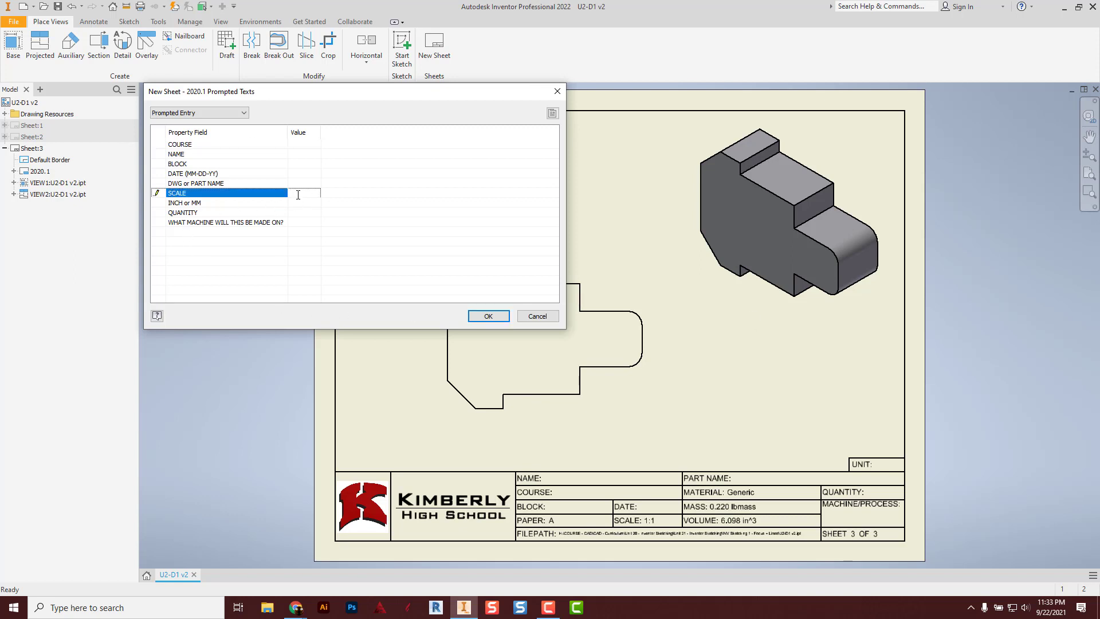
pyautogui.write('.5')
pyautogui.click(484, 317)
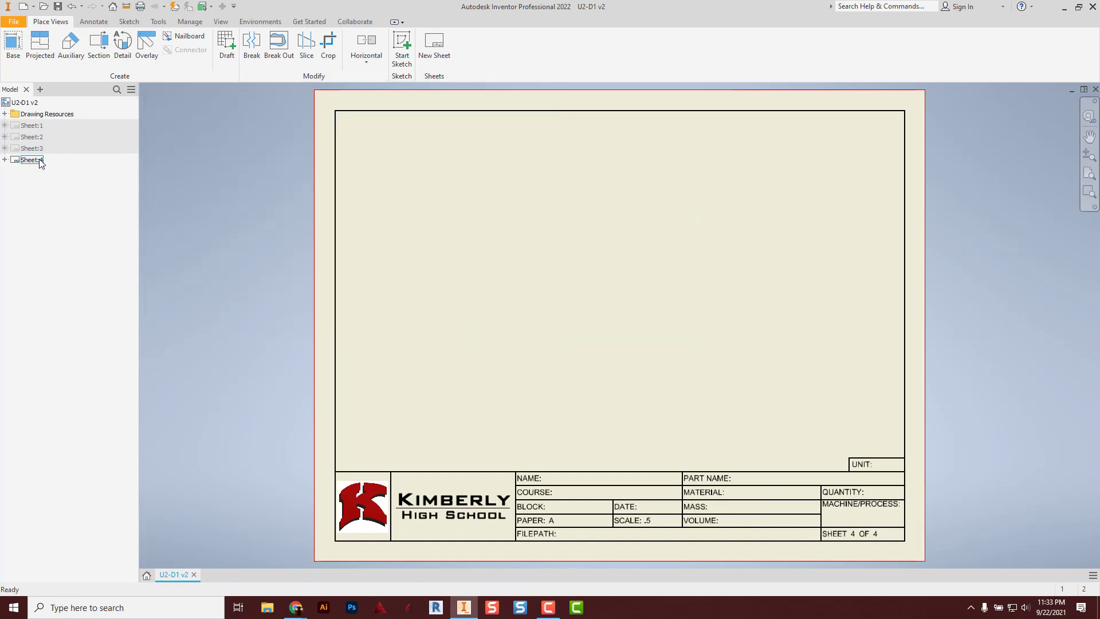
# Step: Start a base view on the fourth sheet using the U2-D2 part file
pyautogui.click(14, 51)
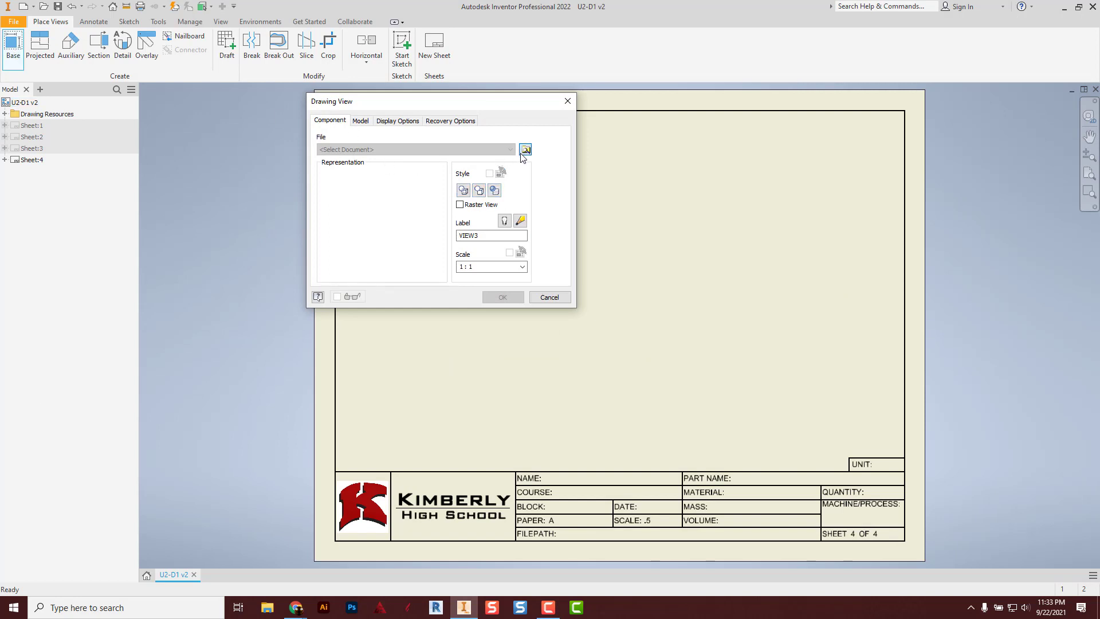
pyautogui.click(525, 150)
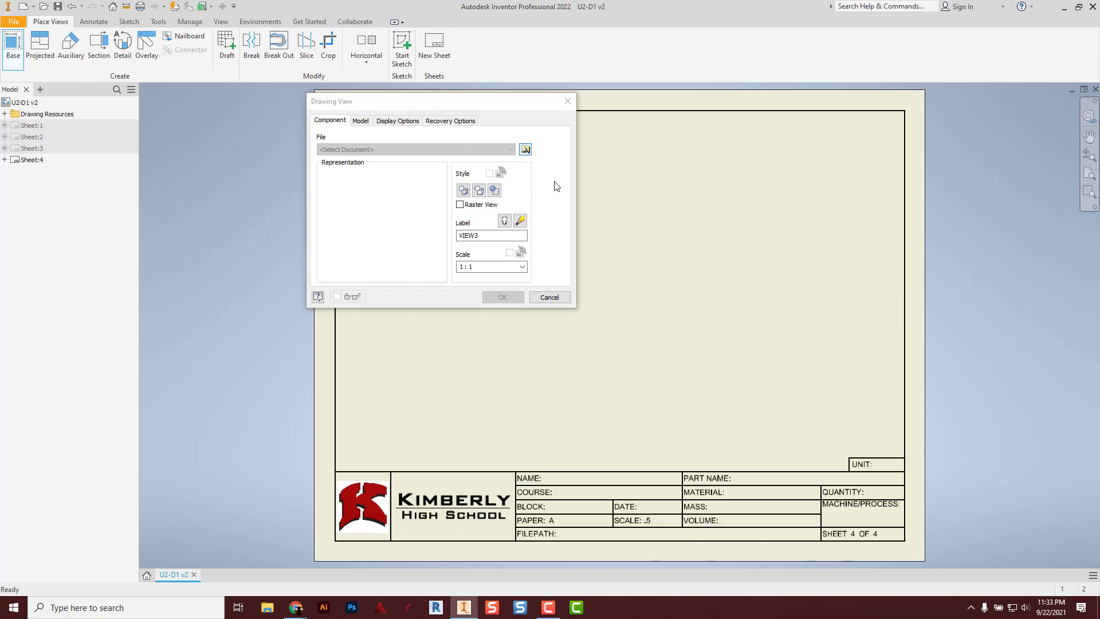
pyautogui.click(526, 149)
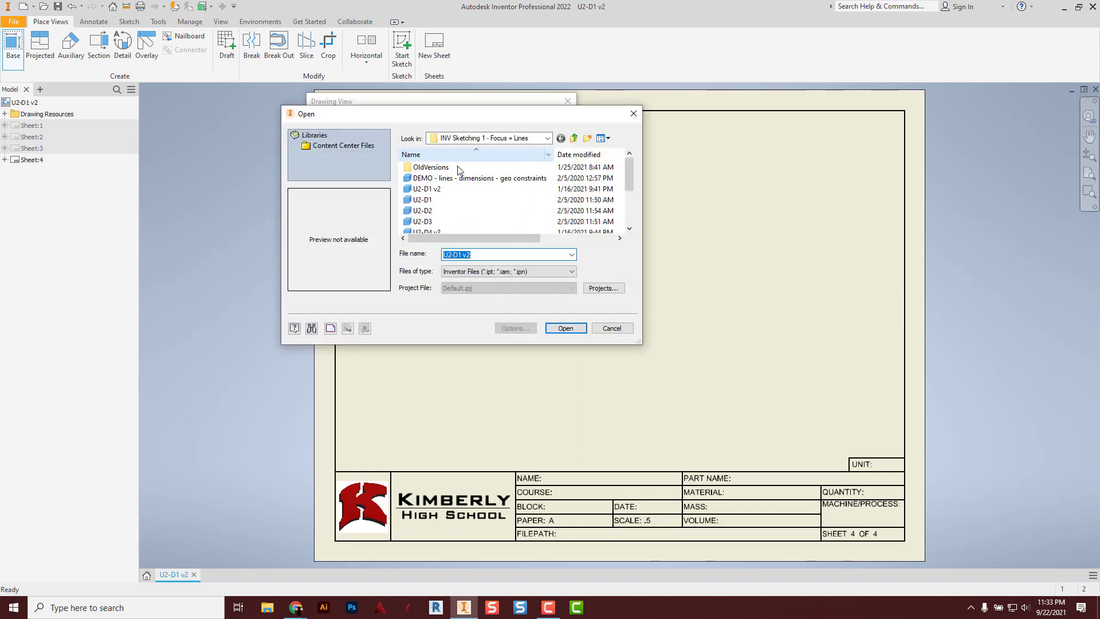
pyautogui.click(433, 213)
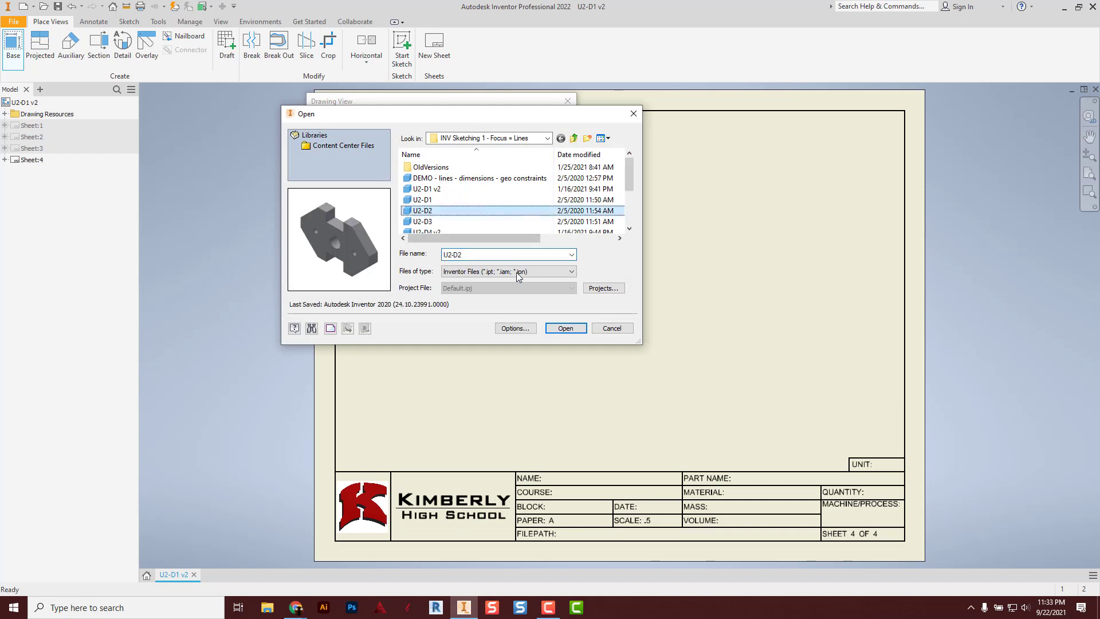
pyautogui.click(565, 329)
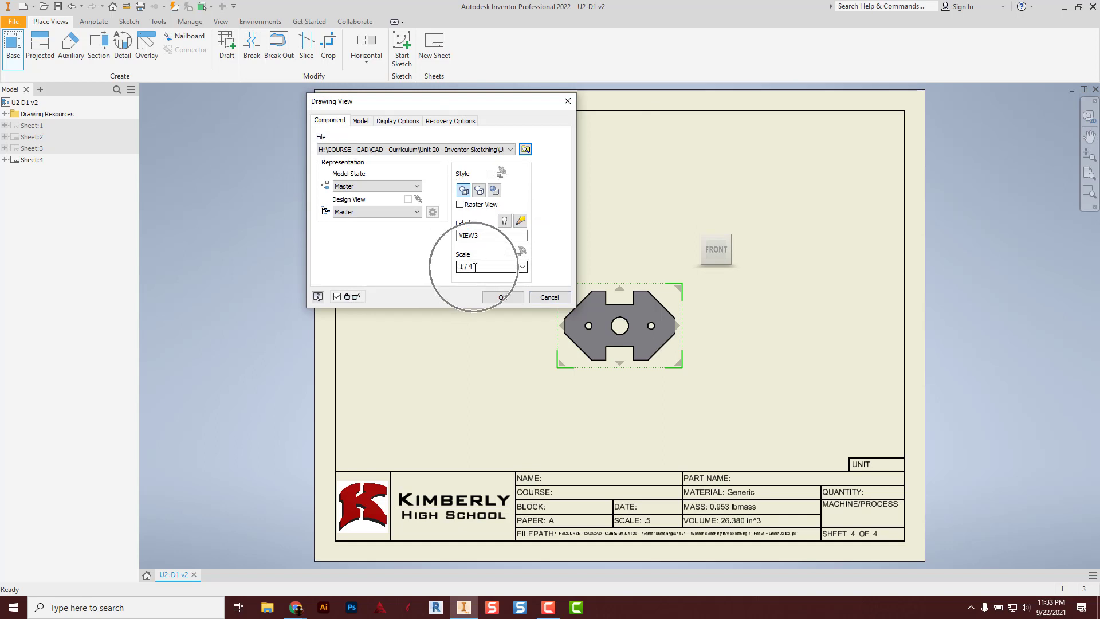
# Step: Place the U2-D2 front view at scale .5 with a projected isometric view toward the sheet's upper-right corner
pyautogui.moveTo(477, 267); pyautogui.dragTo(451, 271)
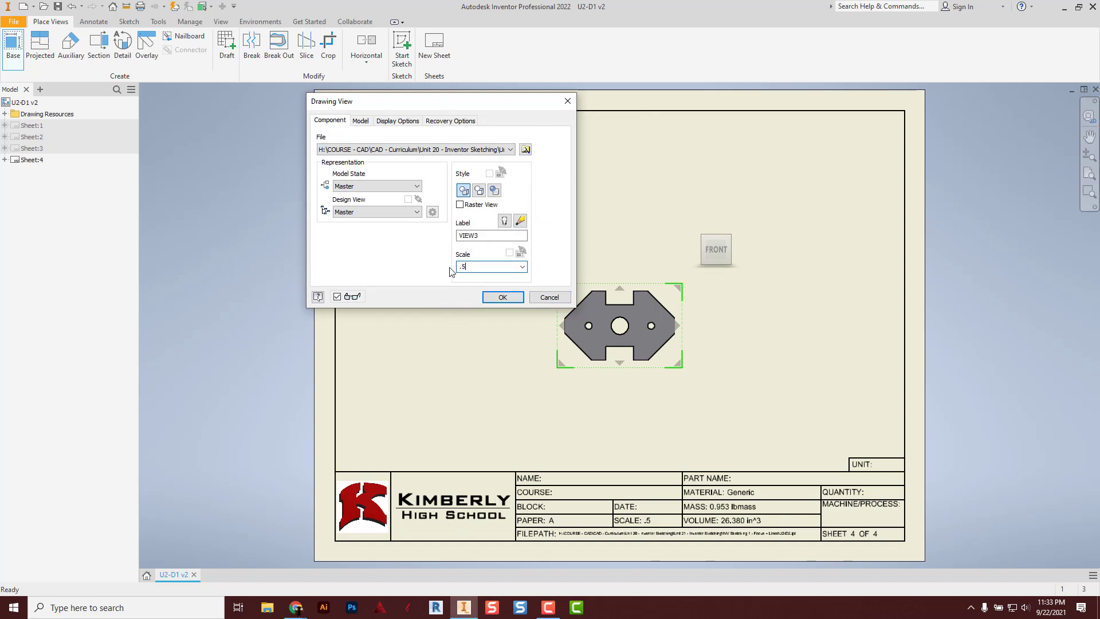
pyautogui.moveTo(447, 107); pyautogui.dragTo(309, 78)
pyautogui.moveTo(567, 295); pyautogui.dragTo(471, 308)
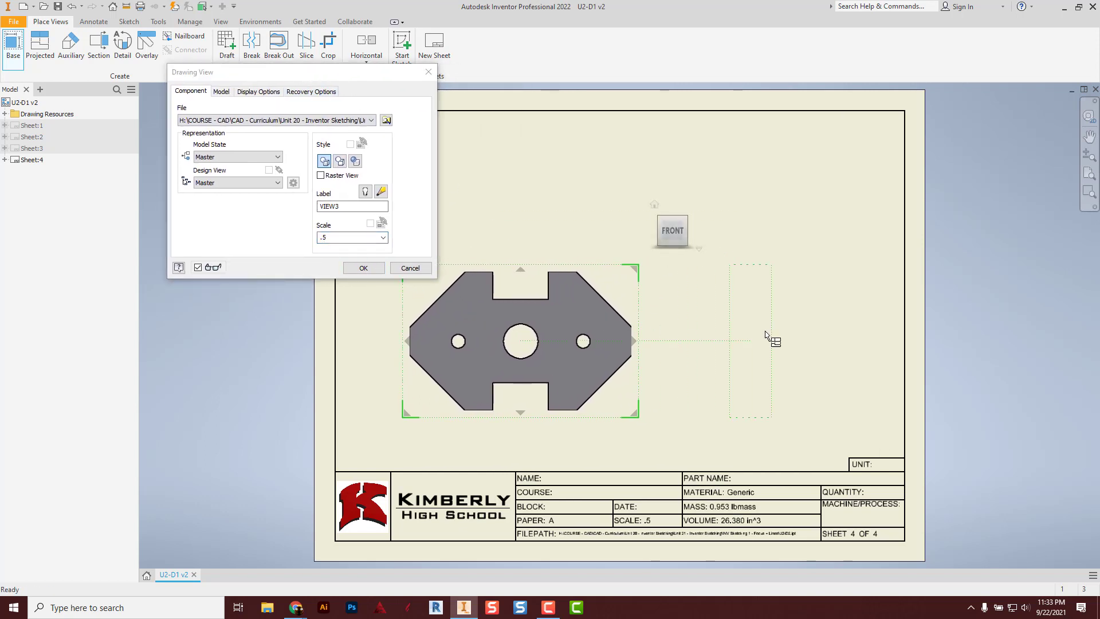
pyautogui.click(784, 188)
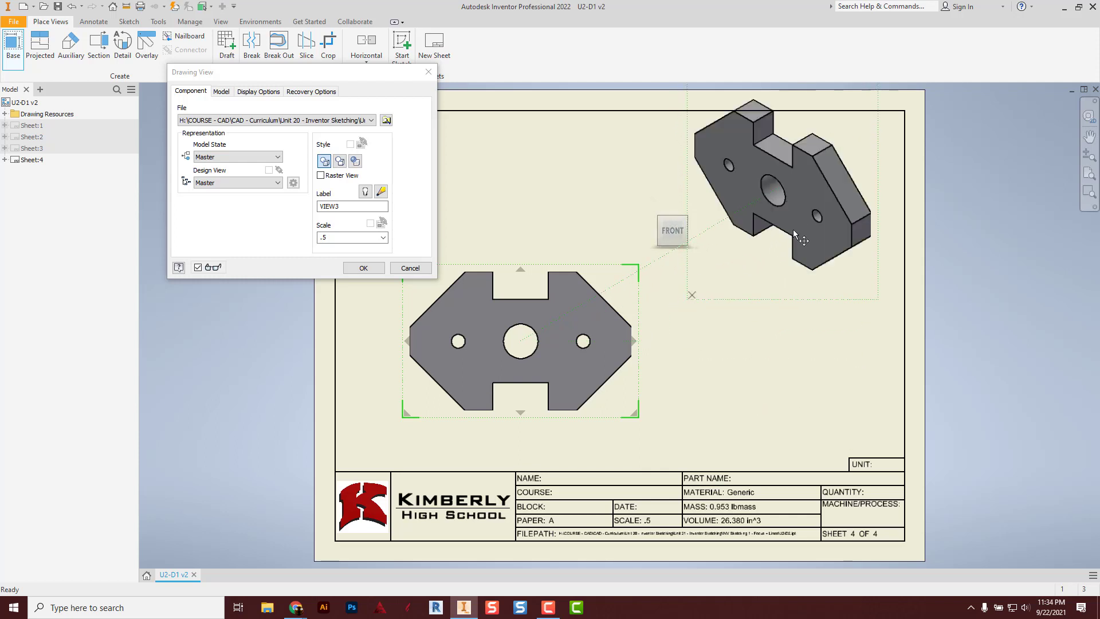
pyautogui.rightClick(771, 257)
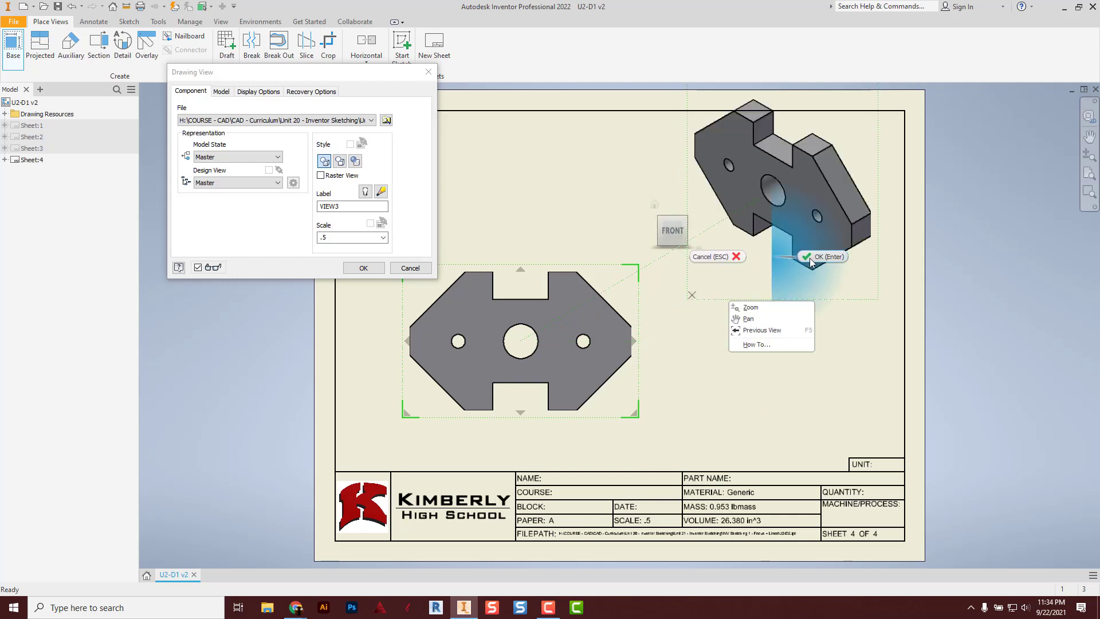
pyautogui.click(810, 258)
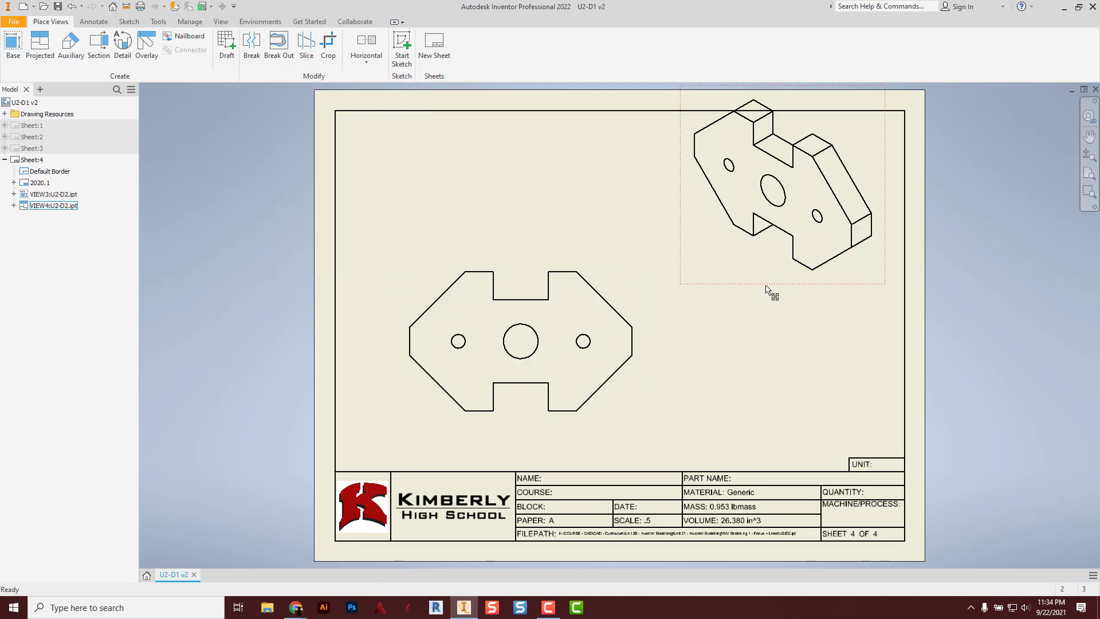
# Step: Move the isometric view down inside the sheet border and nudge the front view slightly downward
pyautogui.moveTo(761, 288); pyautogui.dragTo(763, 317)
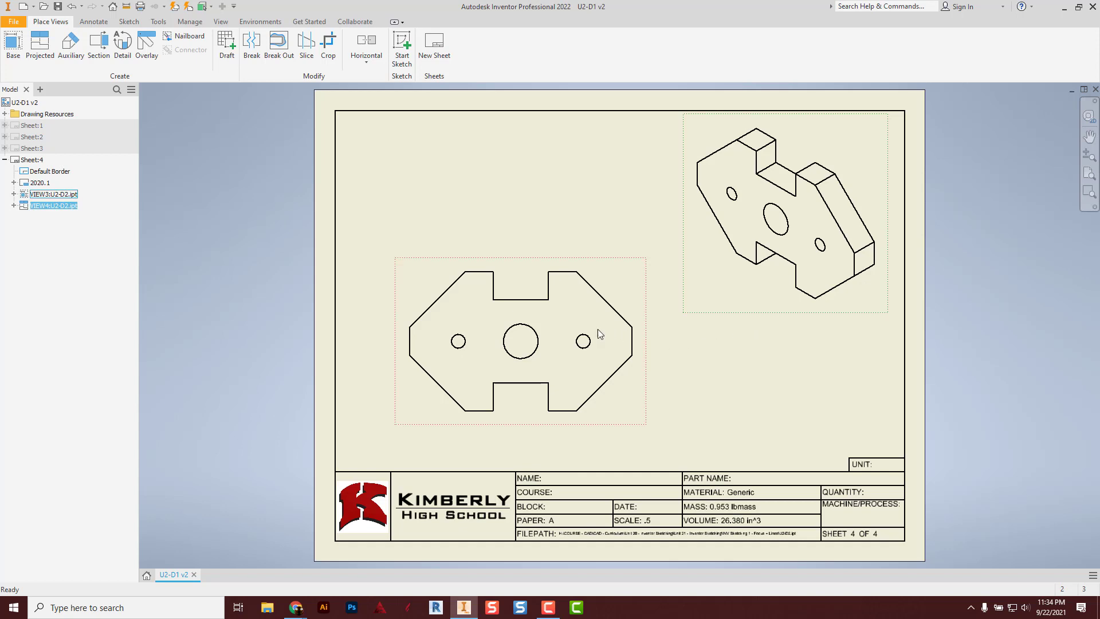
pyautogui.moveTo(596, 269); pyautogui.dragTo(574, 272)
pyautogui.moveTo(634, 297); pyautogui.dragTo(649, 298)
pyautogui.click(779, 341)
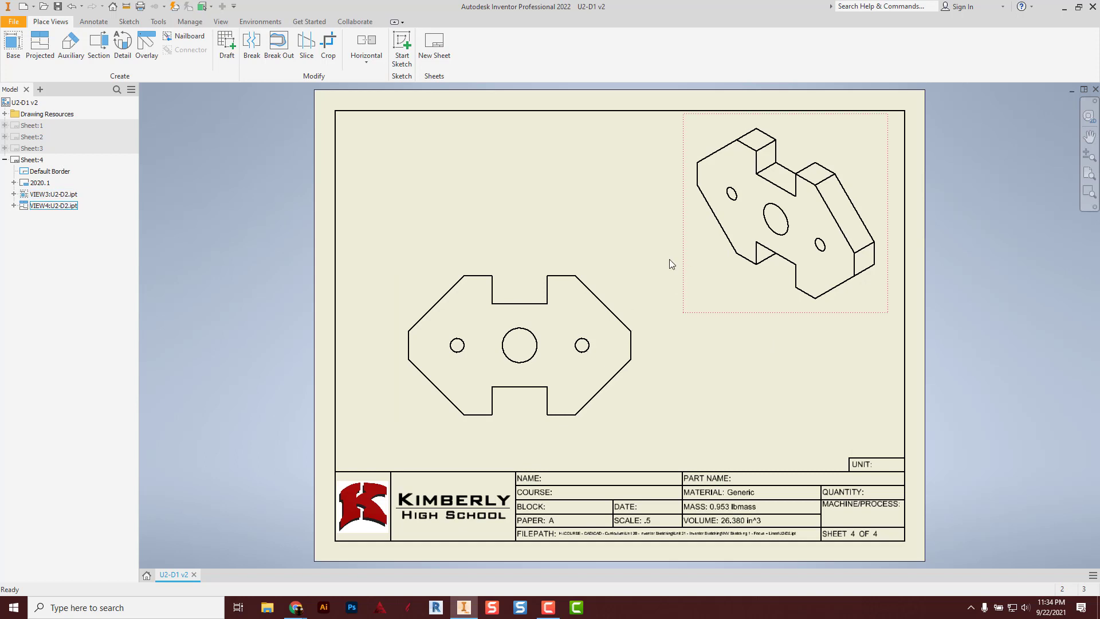
# Step: Set the U2-D2 isometric view's style to Shaded and turn off its tangent edges
pyautogui.press('ctrl')
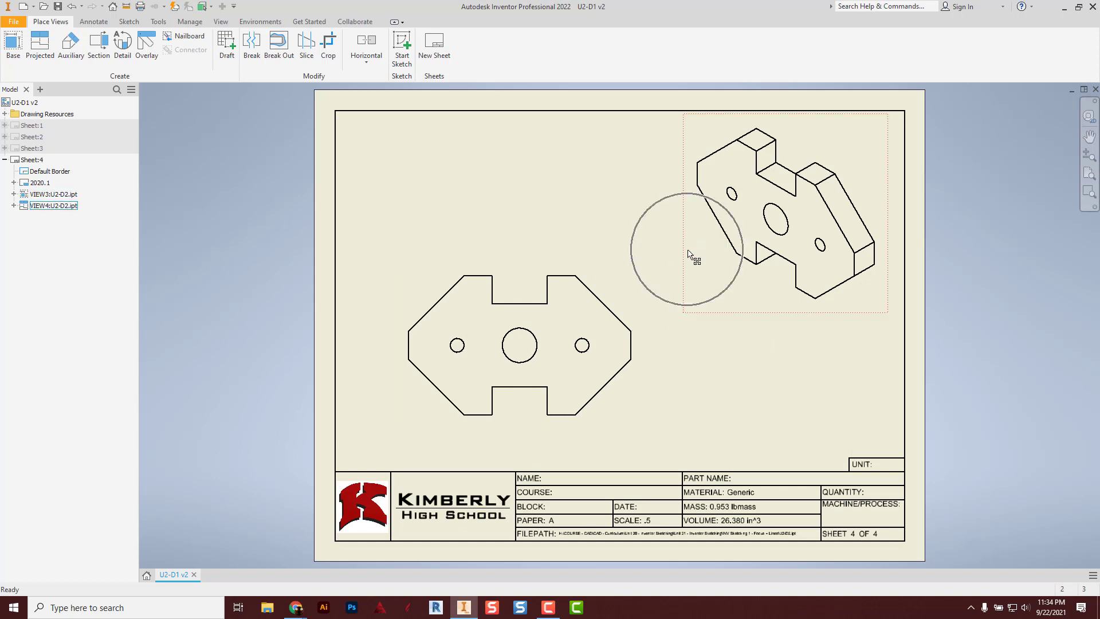
pyautogui.press('ctrl')
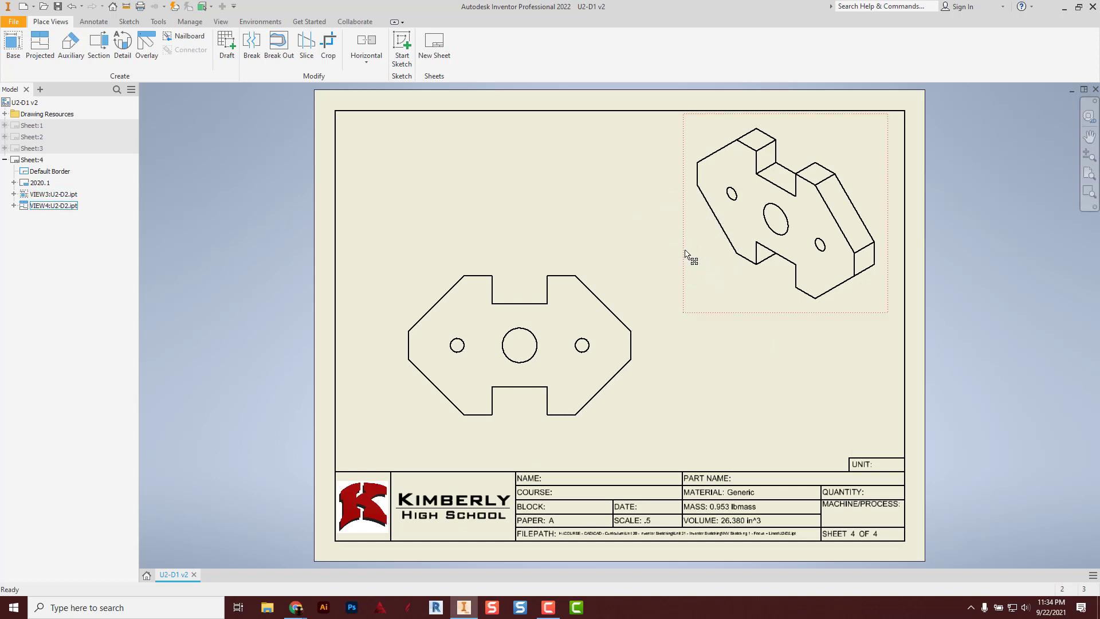
pyautogui.doubleClick(687, 255)
pyautogui.moveTo(383, 85); pyautogui.dragTo(597, 130)
pyautogui.press('ctrl')
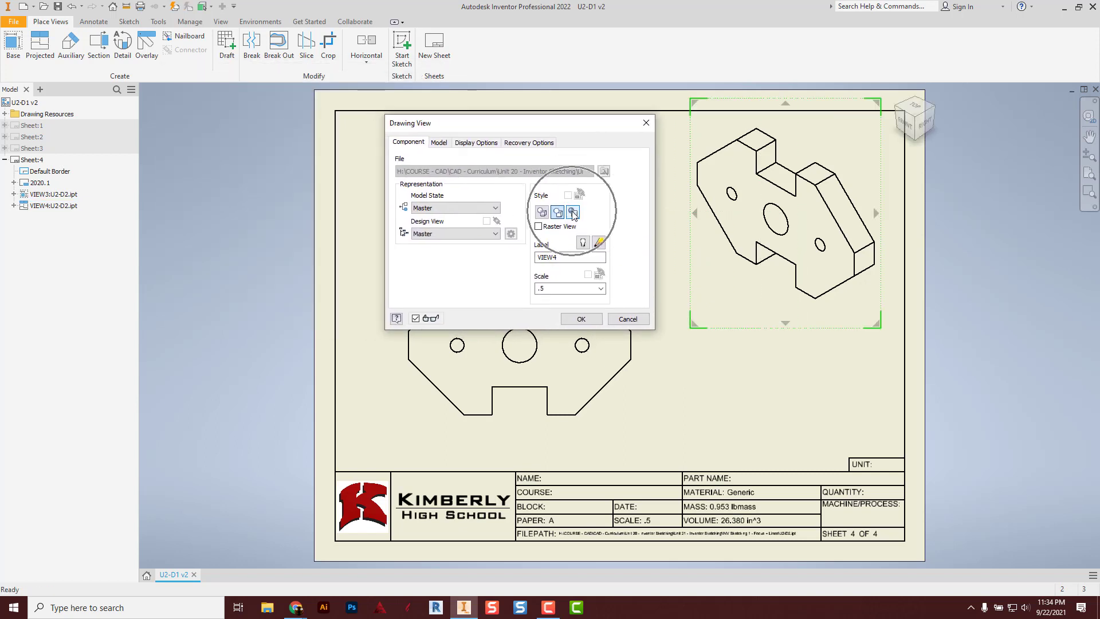
pyautogui.click(573, 213)
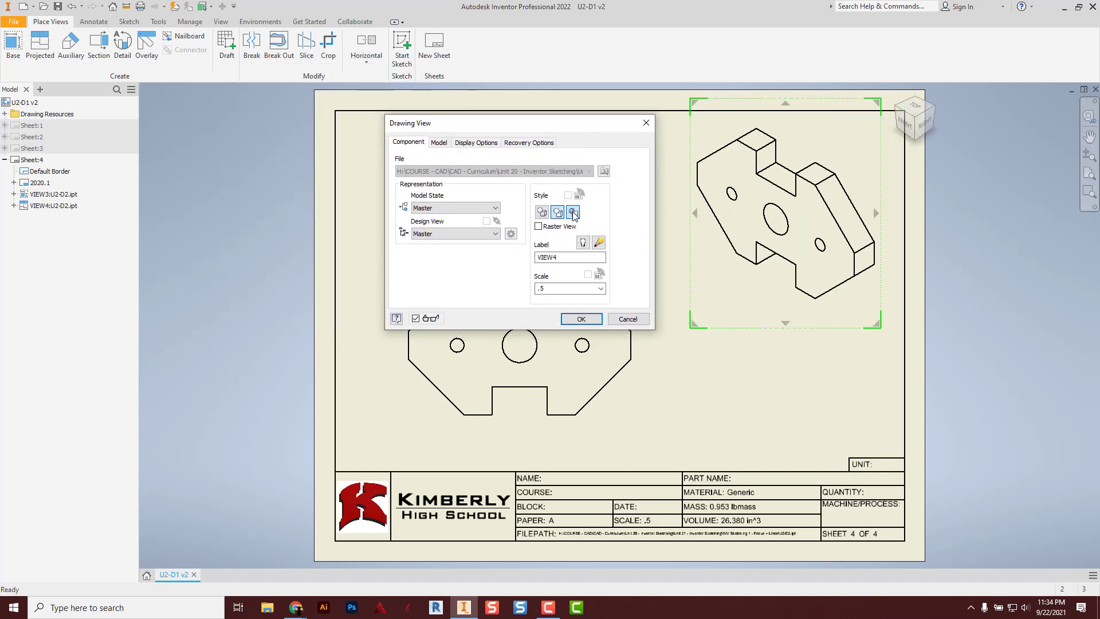
pyautogui.click(480, 146)
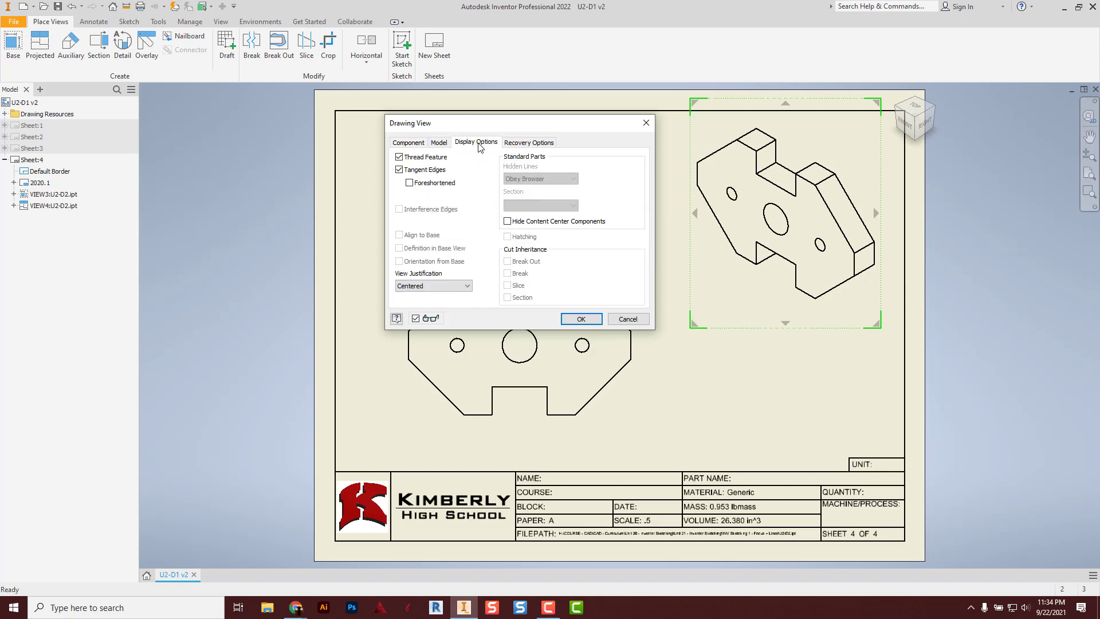
pyautogui.click(401, 171)
pyautogui.click(577, 319)
pyautogui.click(735, 374)
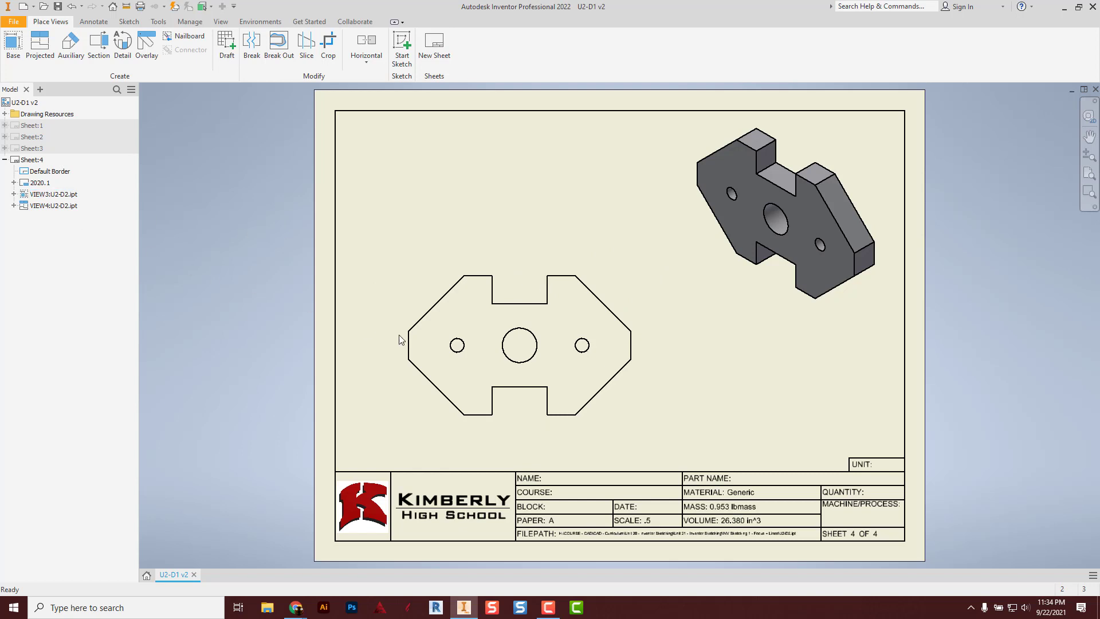
# Step: Review the property fields of the fourth sheet's title block, including the SCALE entry
pyautogui.press('ctrl')
pyautogui.press('ctrl')
pyautogui.click(4, 160)
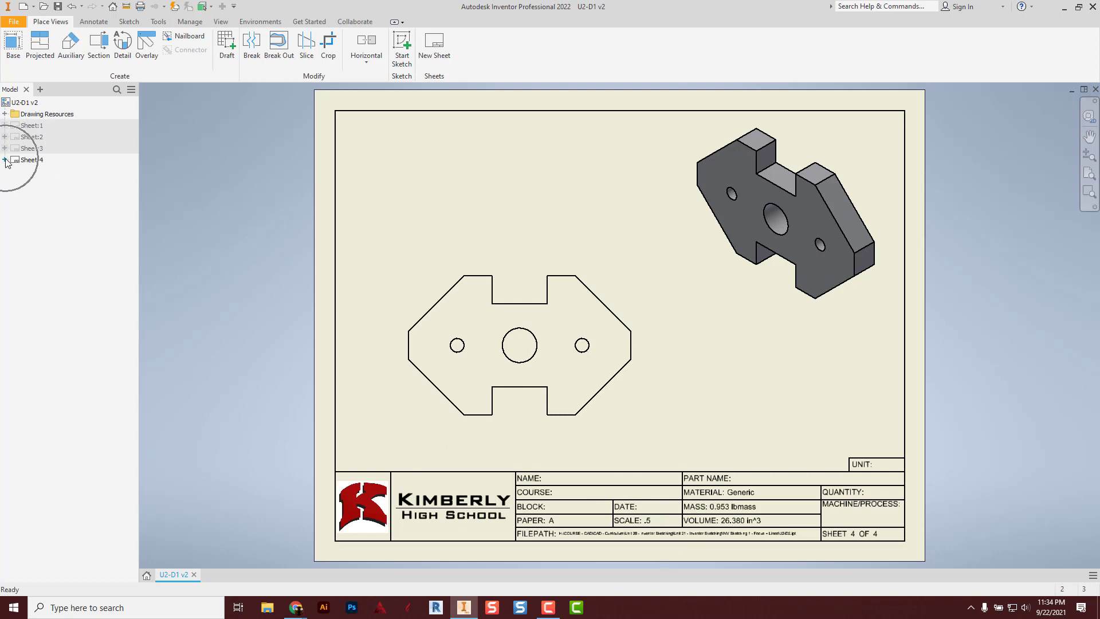
pyautogui.click(5, 160)
pyautogui.click(25, 183)
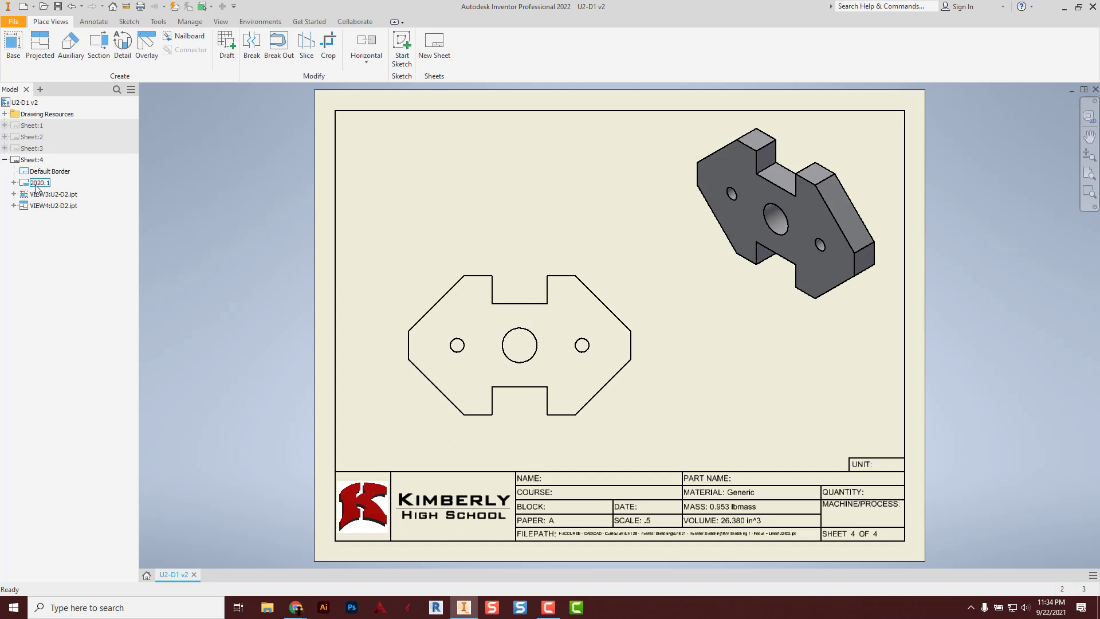
pyautogui.click(36, 184)
pyautogui.click(14, 183)
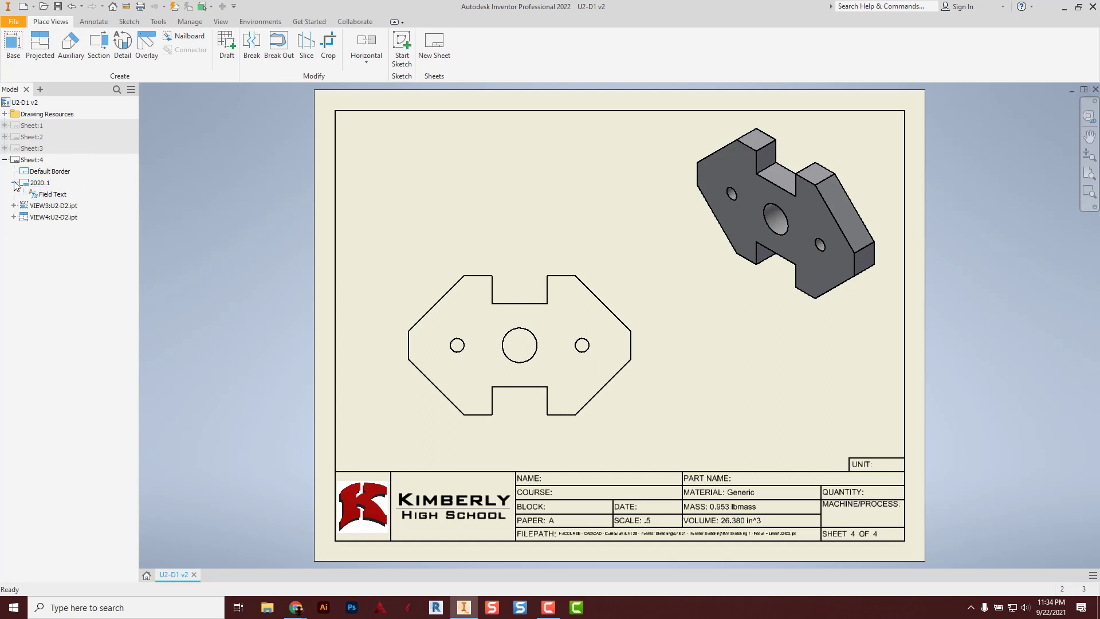
pyautogui.click(51, 196)
pyautogui.doubleClick(52, 197)
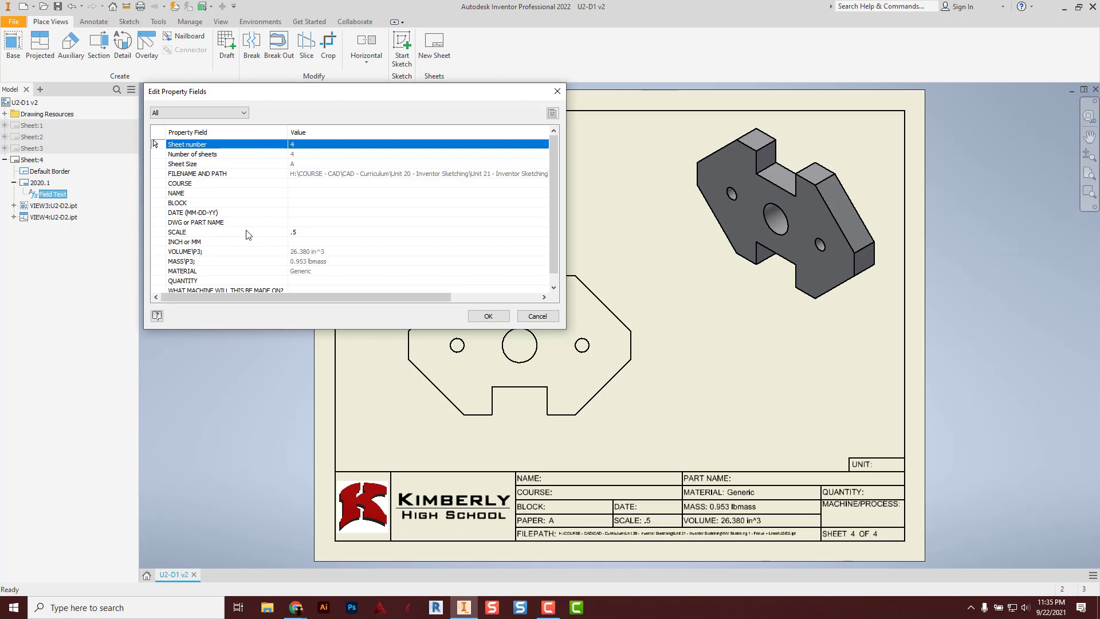
pyautogui.click(301, 232)
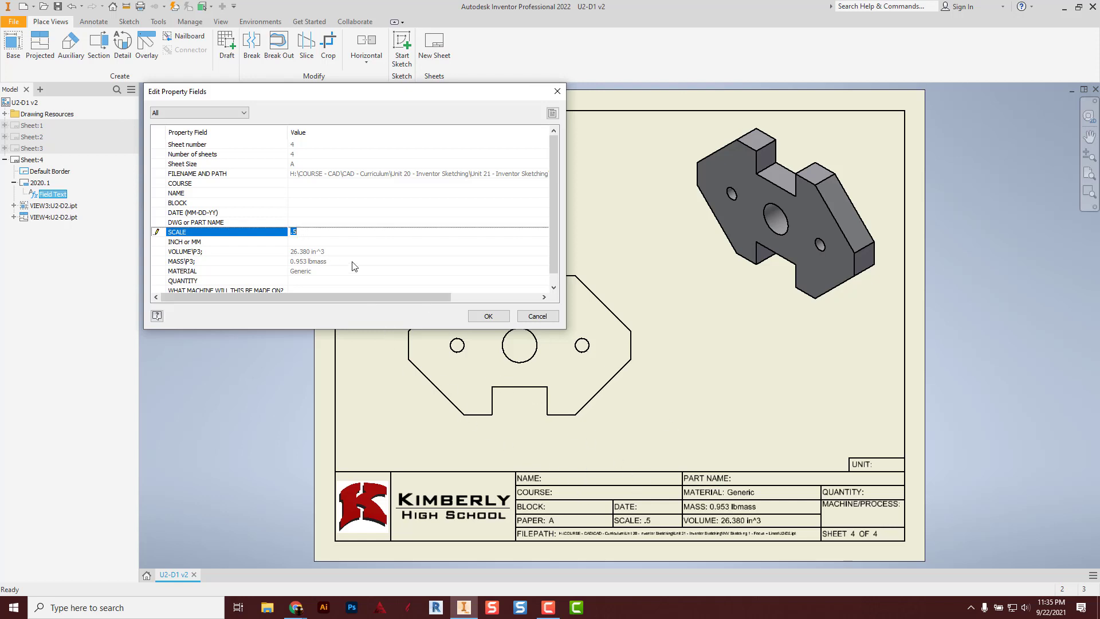
pyautogui.click(489, 316)
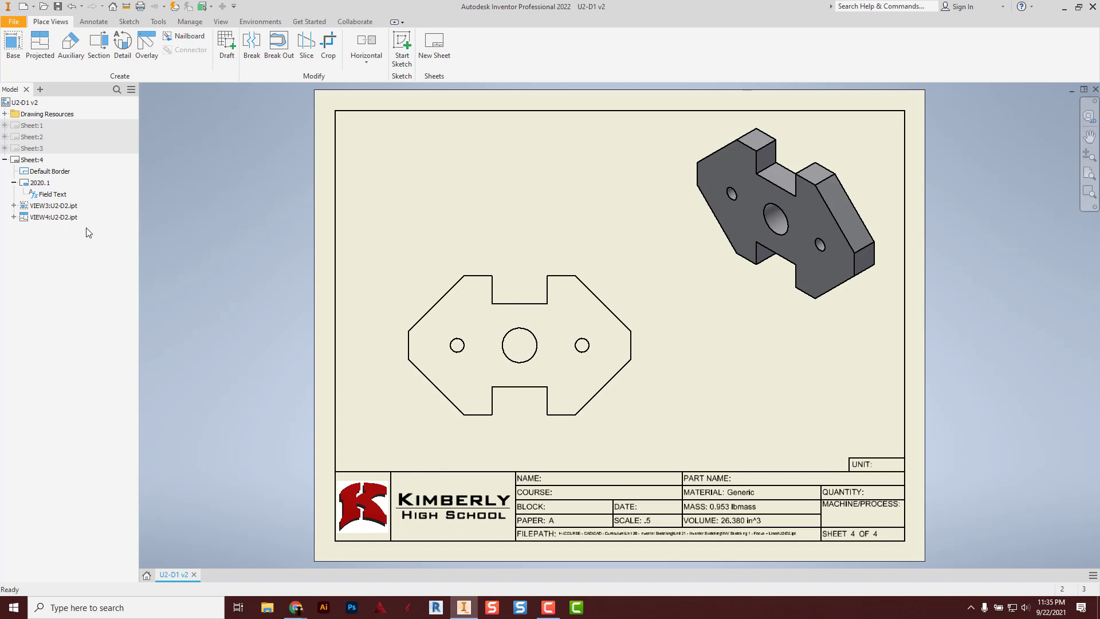
pyautogui.click(13, 21)
pyautogui.click(45, 133)
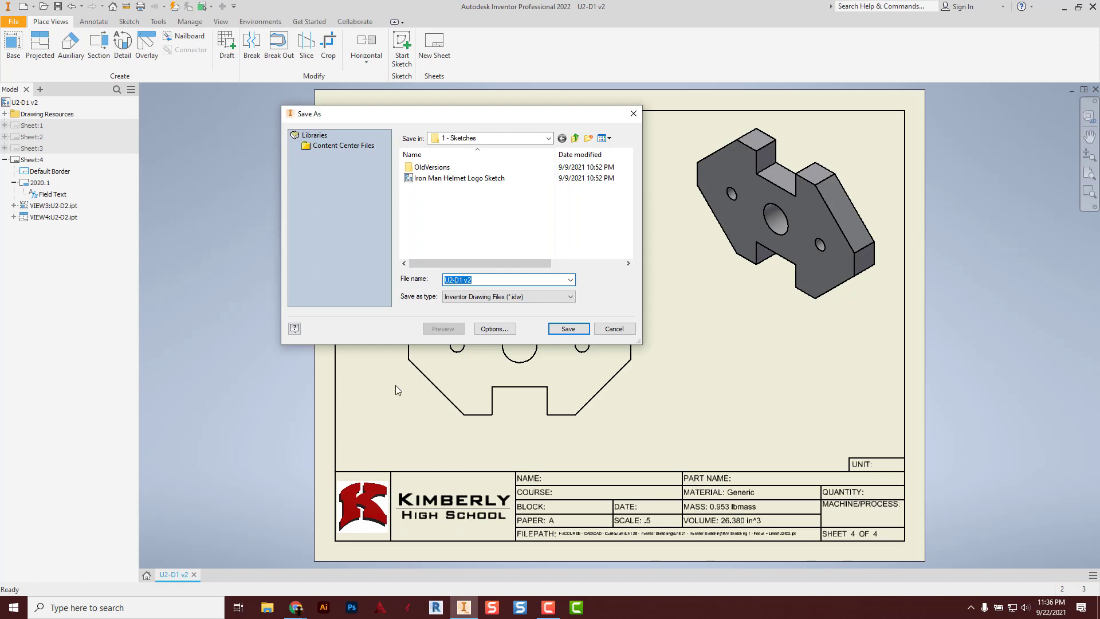
pyautogui.click(607, 331)
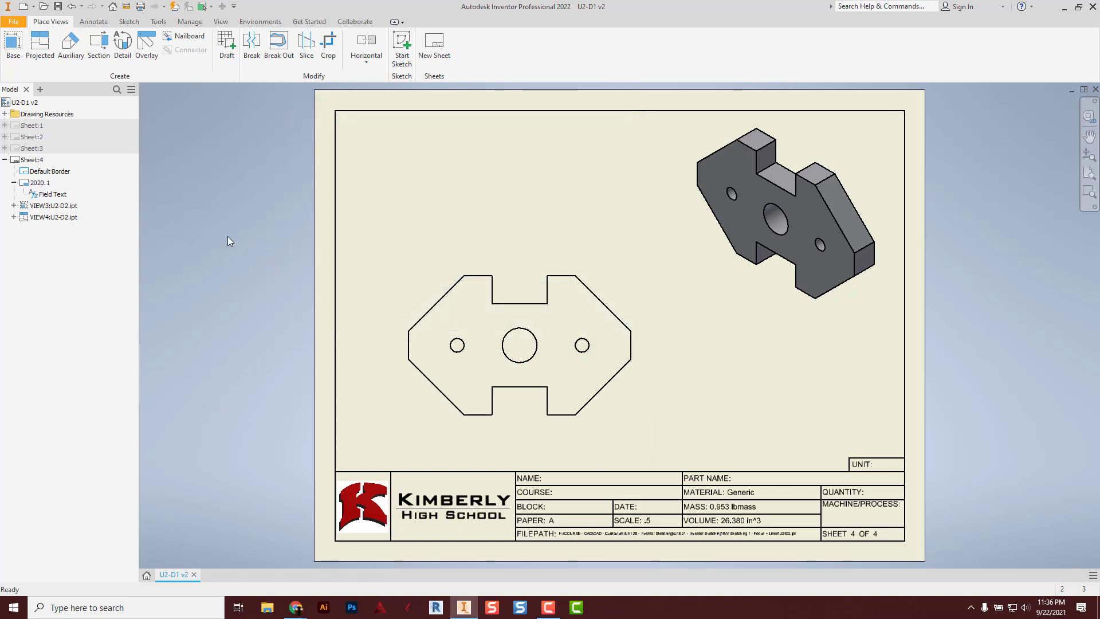